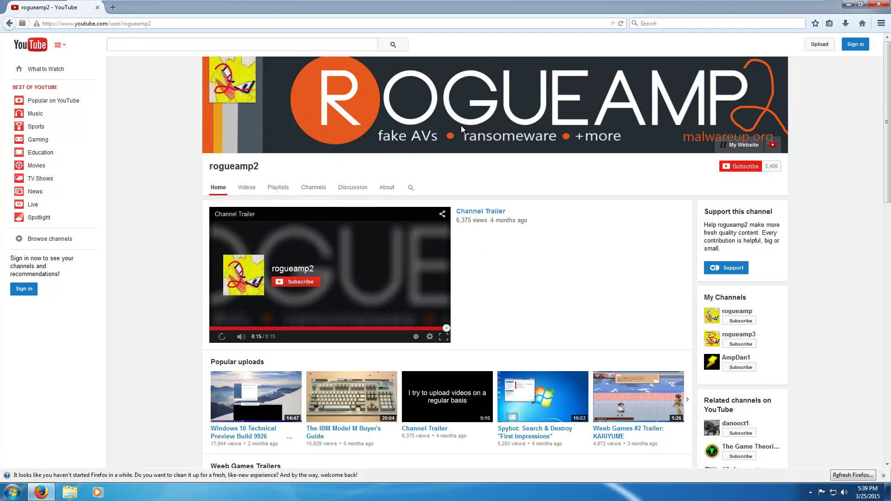
- Scroll down and back up the rogueamp2 YouTube channel page, then close Firefox
scroll(494, 185, "down", 8)
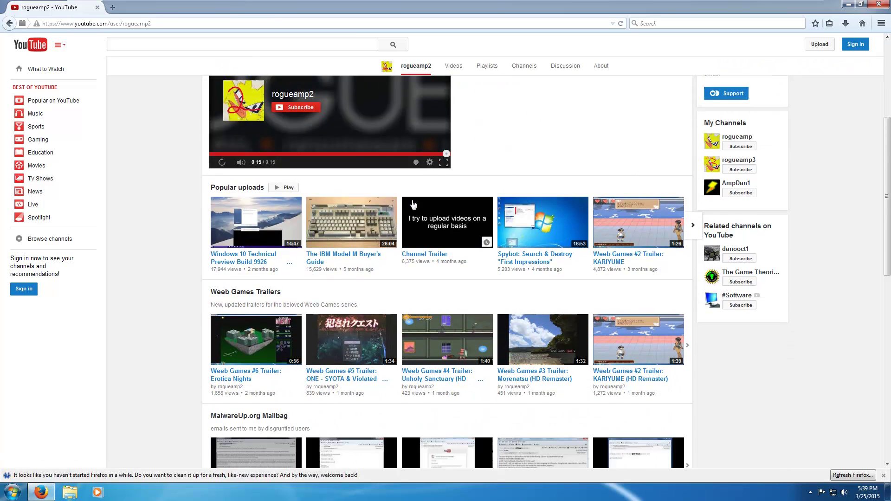
scroll(419, 202, "down", 6)
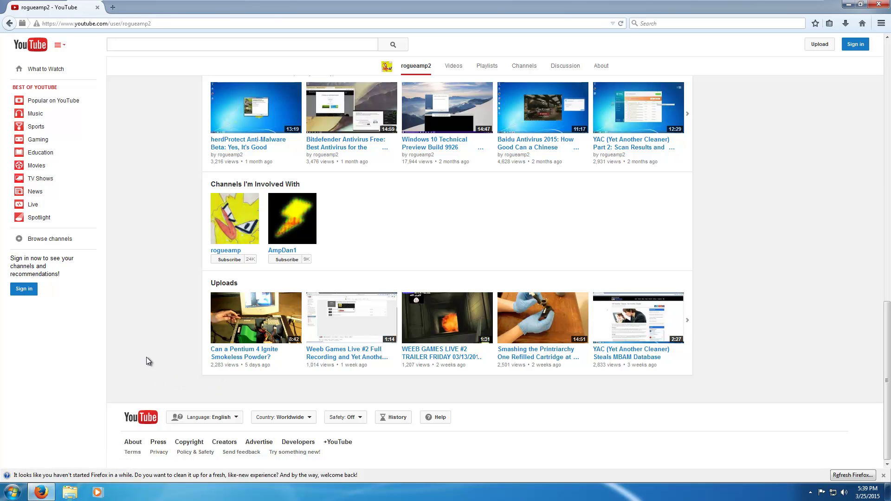
scroll(132, 295, "up", 15)
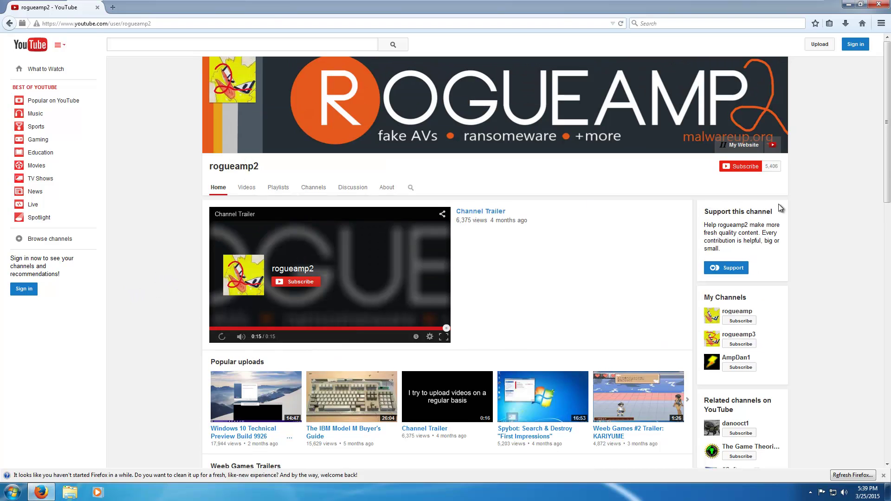
left_click(879, 5)
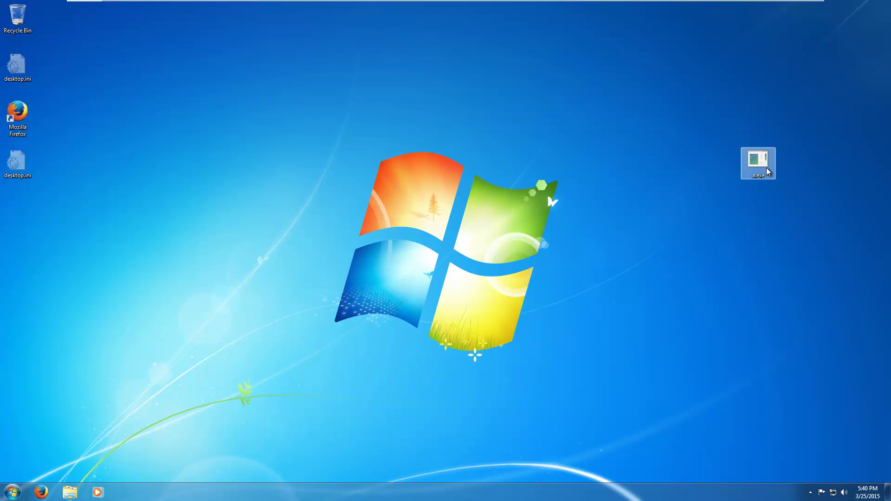
- Move a.exe to the desktop centre, run it, and open Task Manager with Ctrl+Shift+Esc
left_click_drag(570, 232, 405, 275)
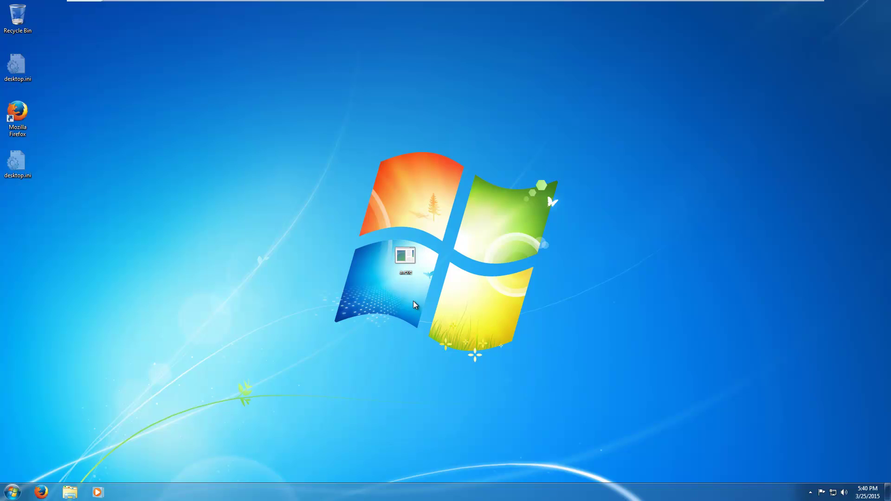
double_click(398, 256)
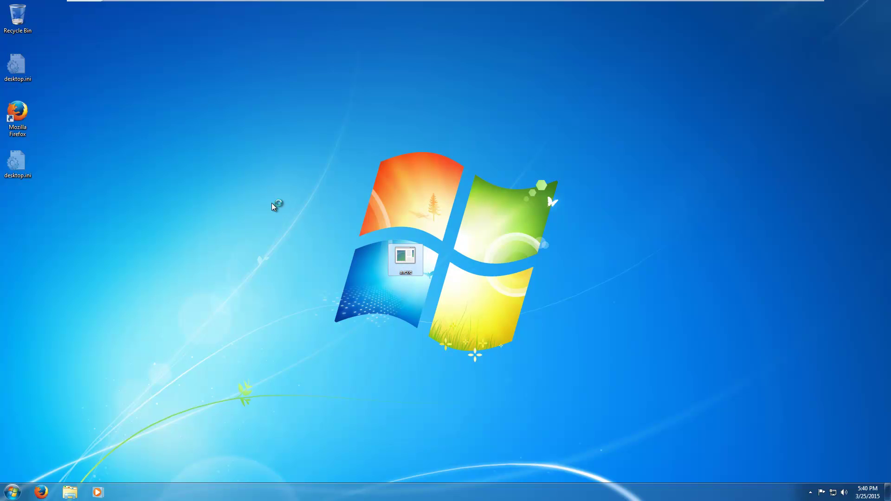
key("ctrl+shift+Escape")
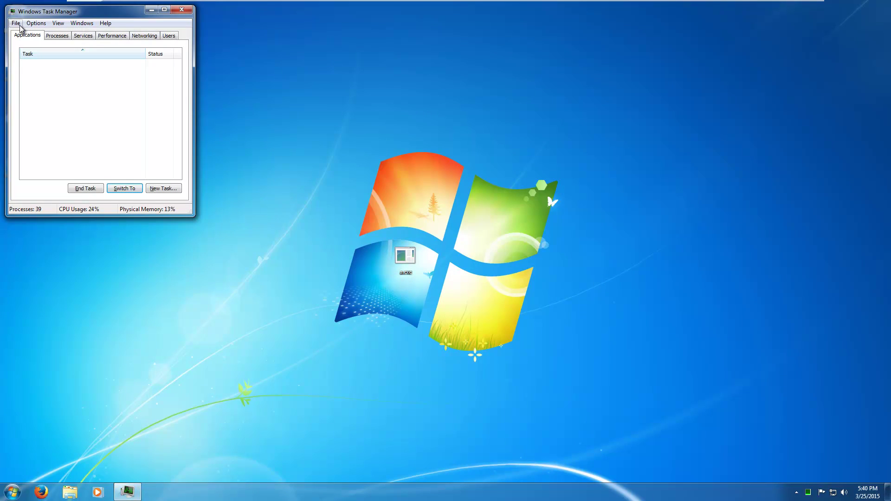
- Show the Processes tab and make the Task Manager window tall enough for every process
left_click(58, 35)
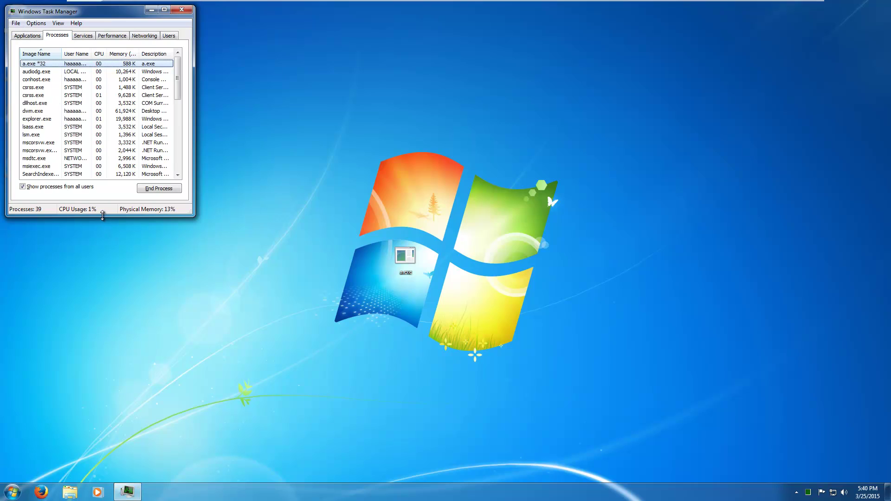
left_click_drag(103, 216, 133, 449)
left_click(97, 399)
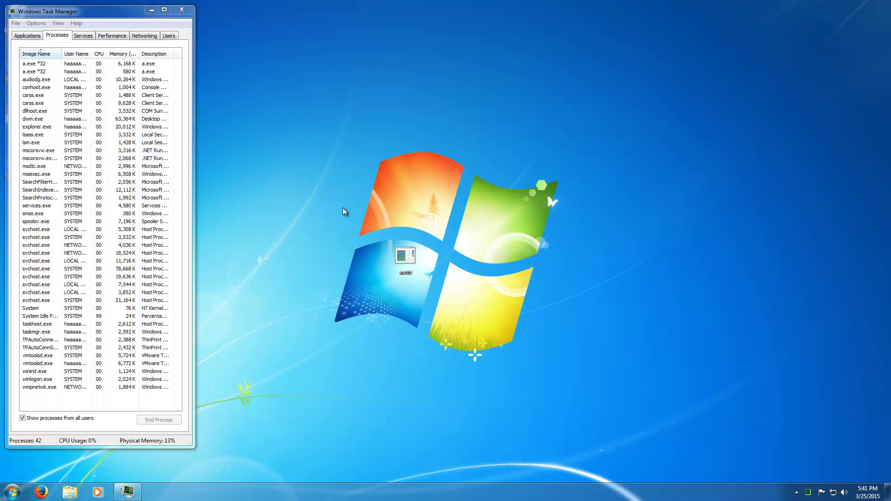
- Open the file location of both a.exe *32 processes, confirming each points to the Desktop
left_click(50, 65)
right_click(51, 68)
left_click(74, 75)
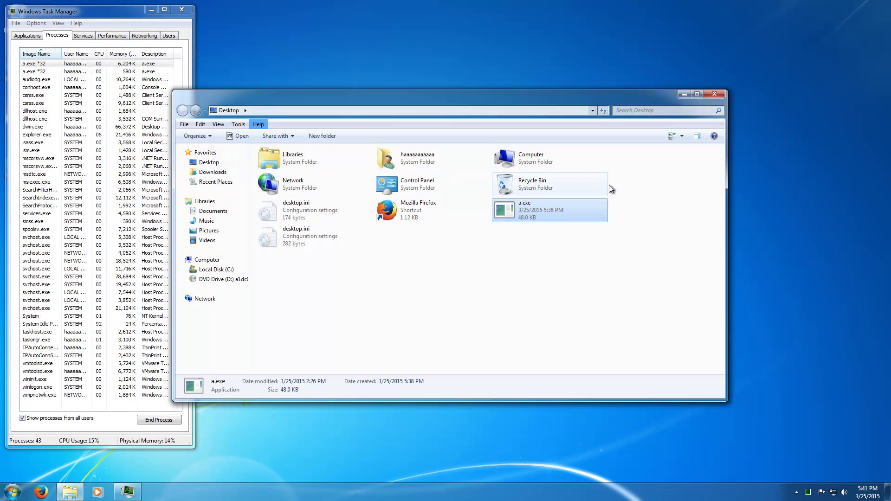
left_click(715, 97)
right_click(69, 72)
left_click(93, 80)
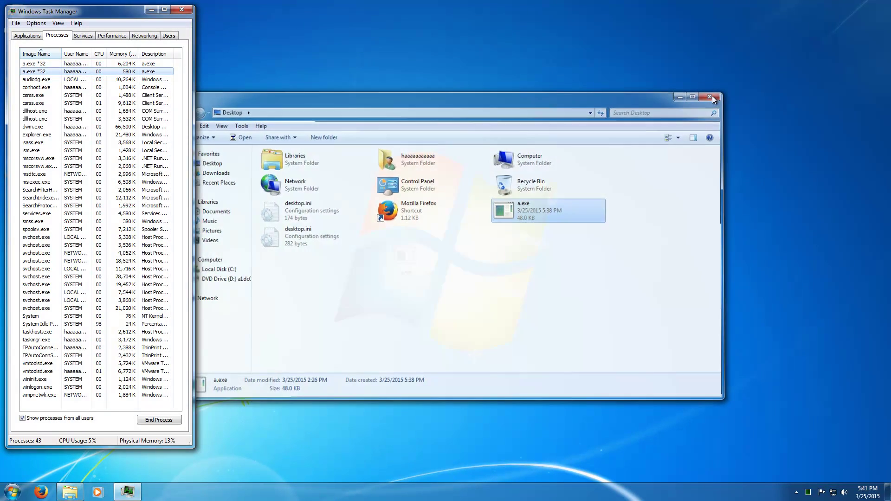
left_click(712, 96)
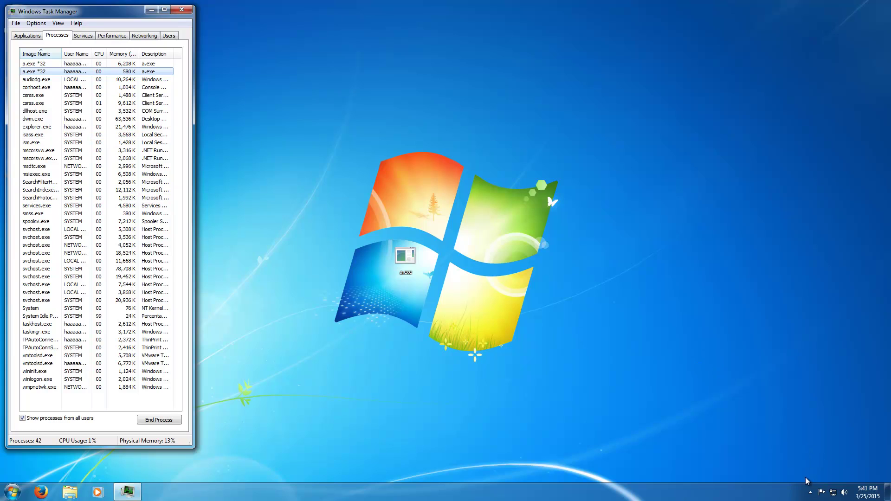
left_click(811, 492)
- Use the Action Center's antivirus warning to open Microsoft's security software providers page online
left_click(810, 493)
left_click(821, 493)
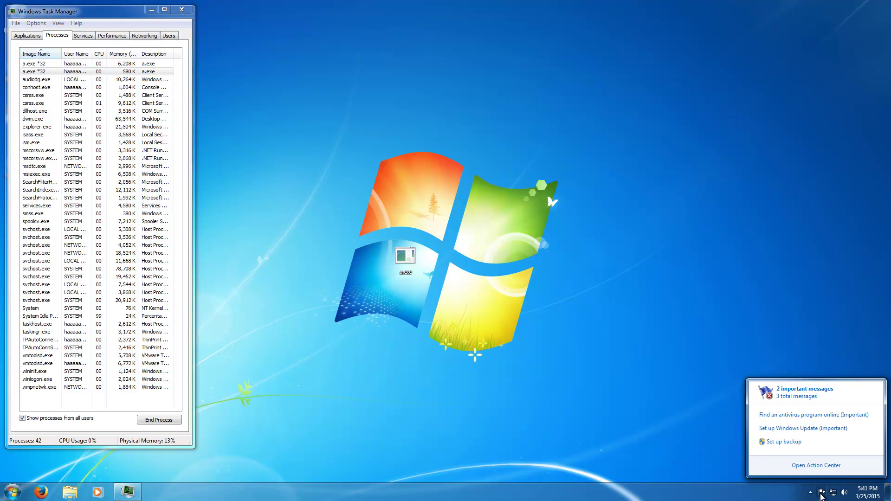
left_click(794, 415)
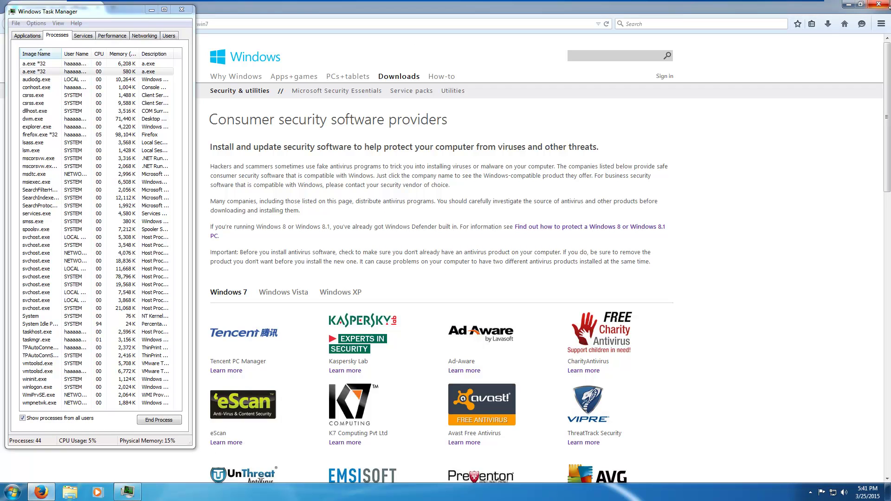
- Close the Firefox window and Task Manager
left_click(881, 5)
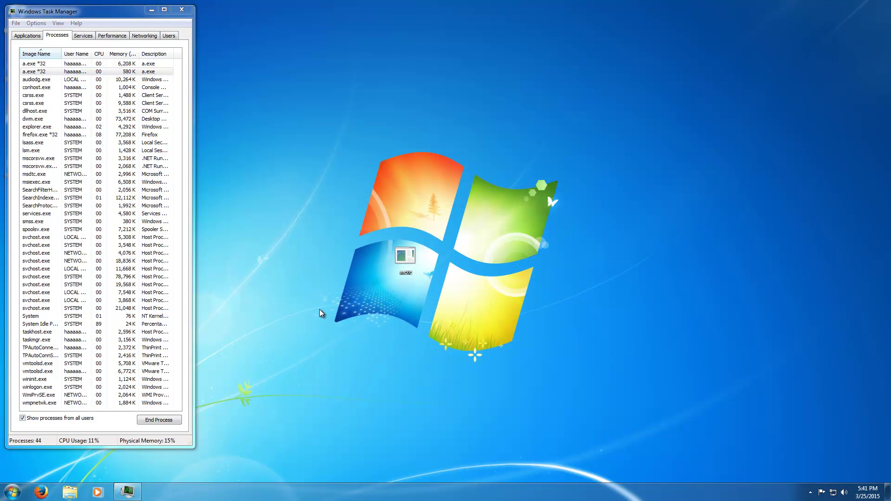
left_click(180, 10)
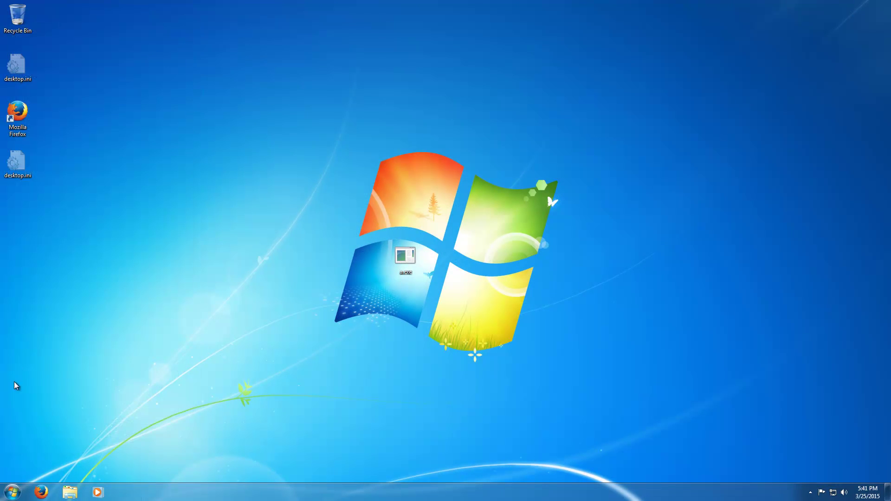
left_click(13, 496)
- Try to restart from the Start menu, then cancel when the fake logoff alert appears
left_click(165, 470)
left_click(183, 457)
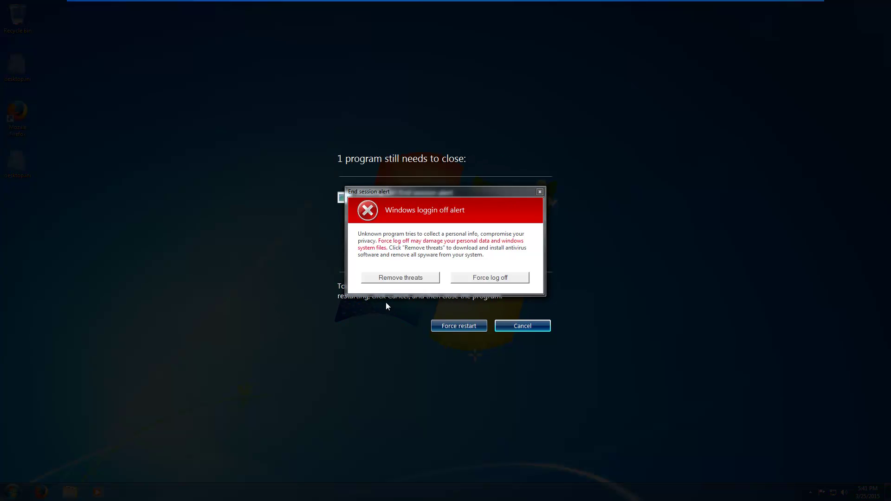
left_click_drag(387, 191, 158, 186)
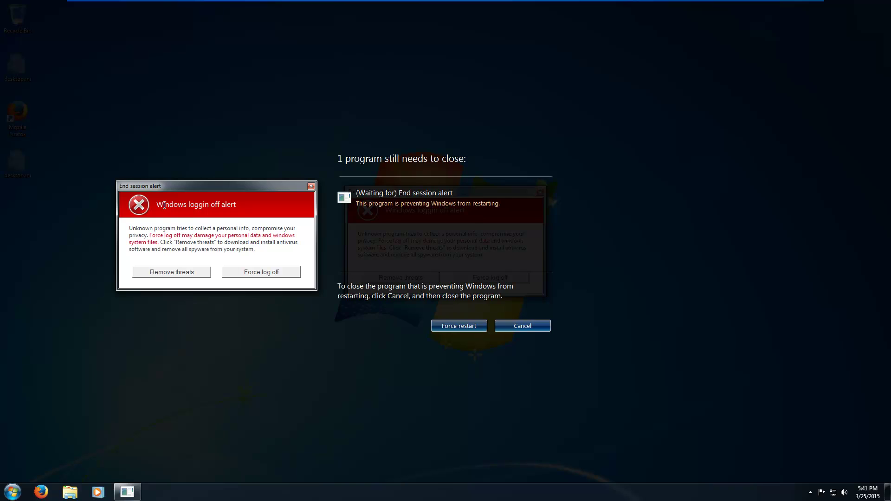
left_click_drag(164, 206, 222, 207)
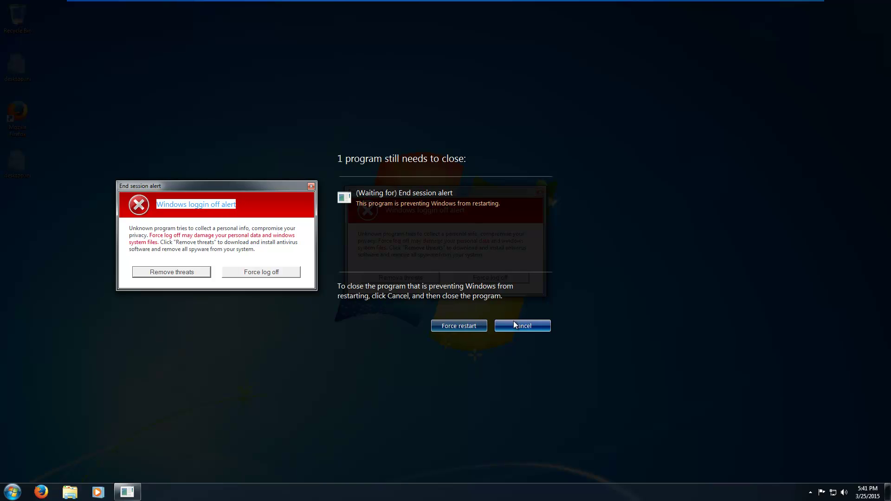
left_click(512, 323)
- Move the fake alert back to the screen centre and accept its Remove threats offer
left_click_drag(186, 193, 336, 211)
left_click(223, 203)
left_click_drag(210, 195, 443, 214)
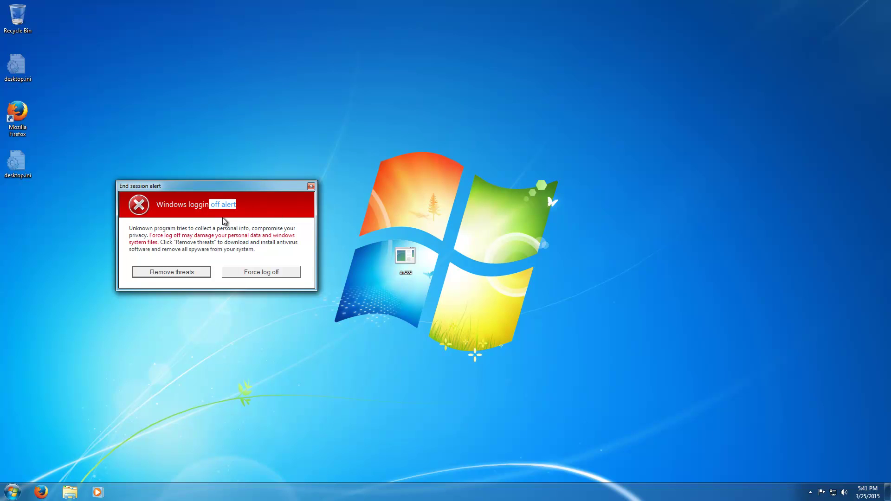
left_click_drag(193, 187, 422, 202)
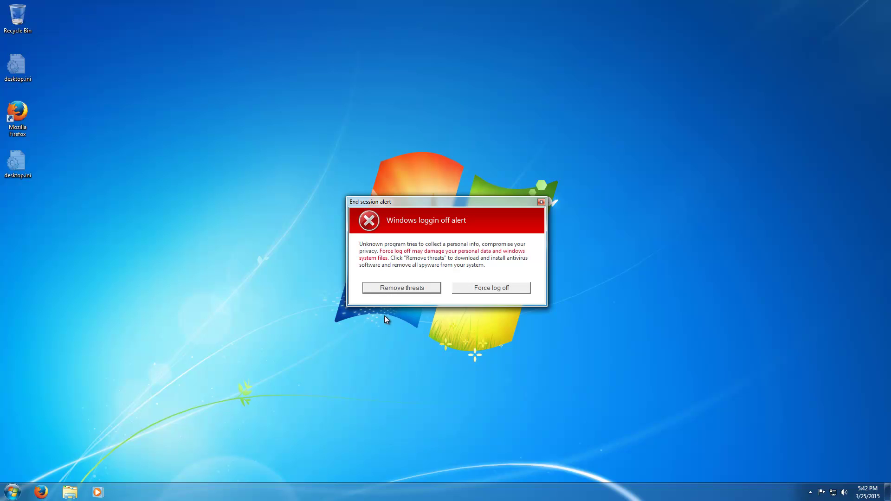
left_click(410, 291)
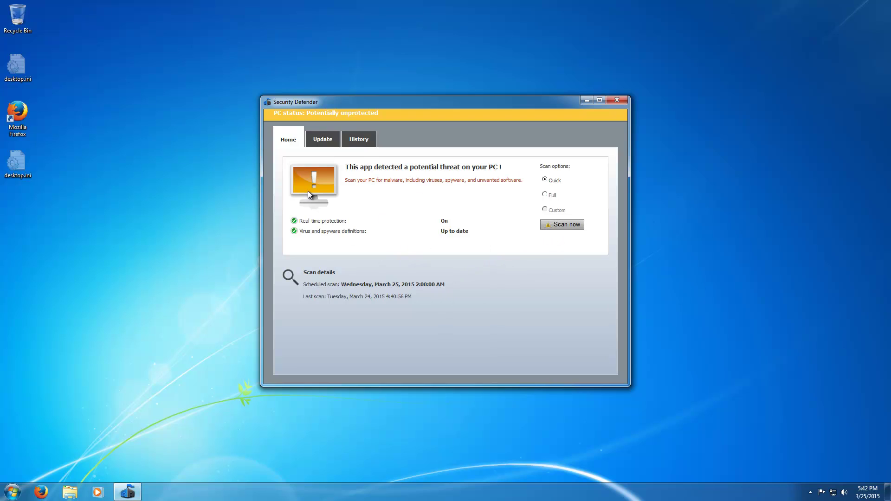
- Start a Quick scan in Security Defender after toggling the scan type to Full and back
left_click(546, 194)
left_click(546, 180)
left_click(571, 228)
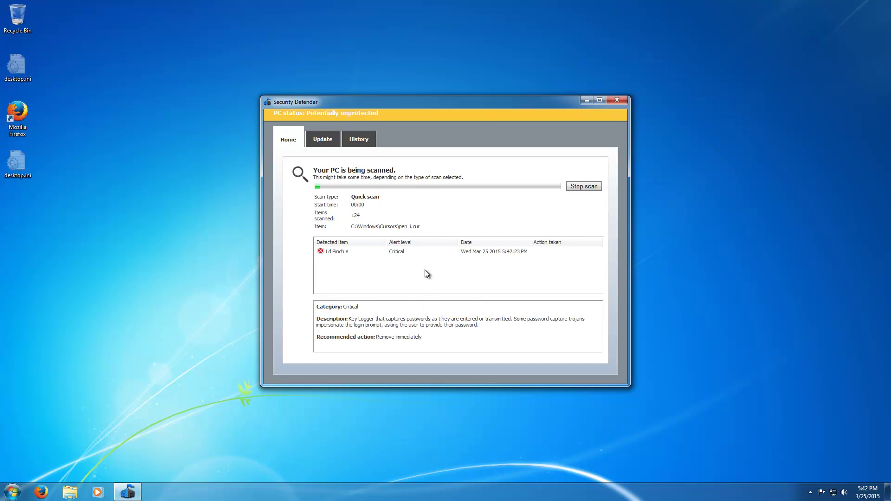
- Inspect details of Advanced Stealth Email Redirector, VMalum AWS, CNNIC Update U and DMD.Bancos threats
left_click(336, 261)
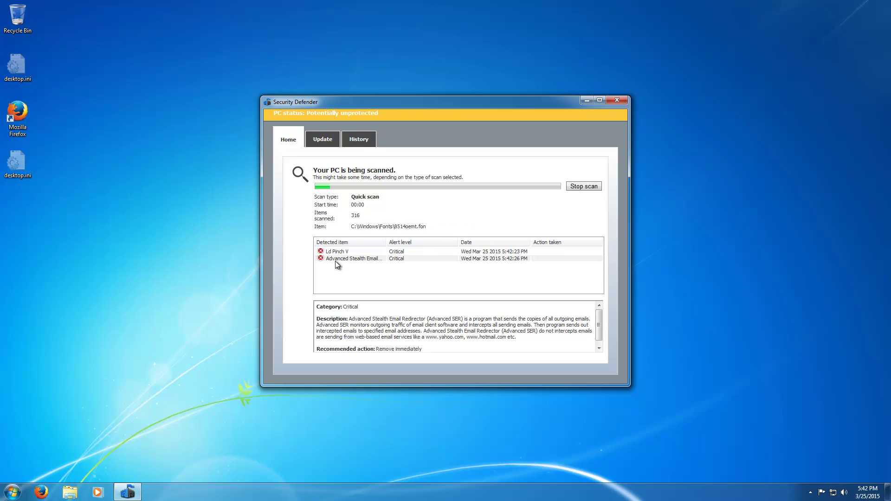
left_click(333, 269)
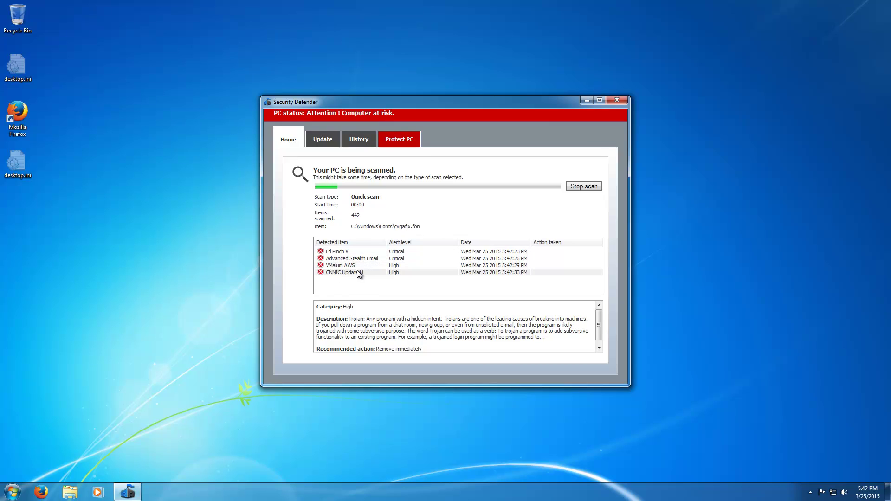
left_click(360, 272)
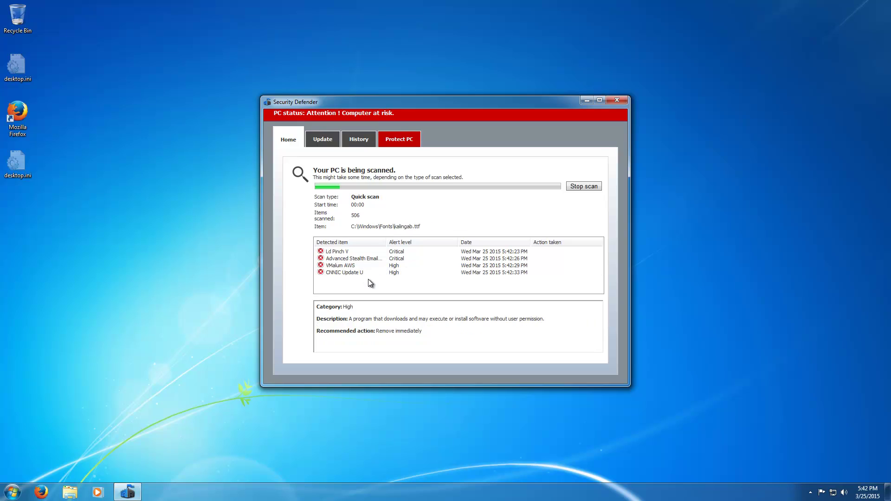
left_click(366, 279)
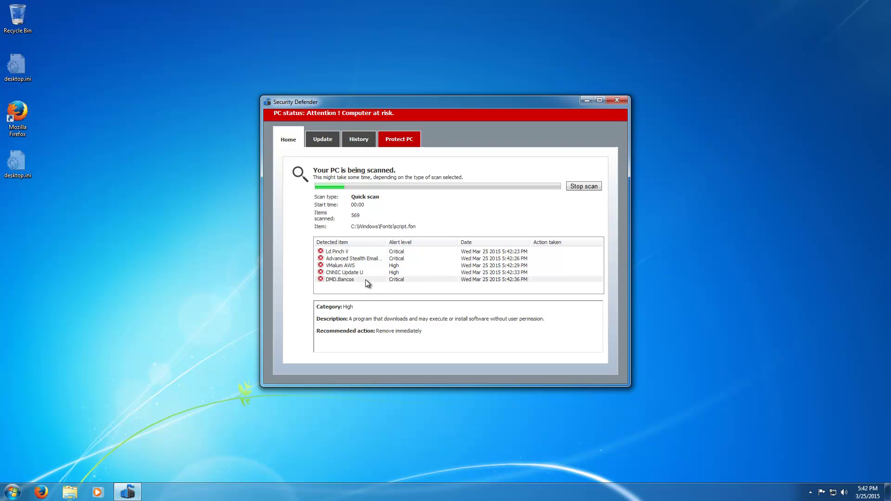
left_click_drag(383, 386, 419, 481)
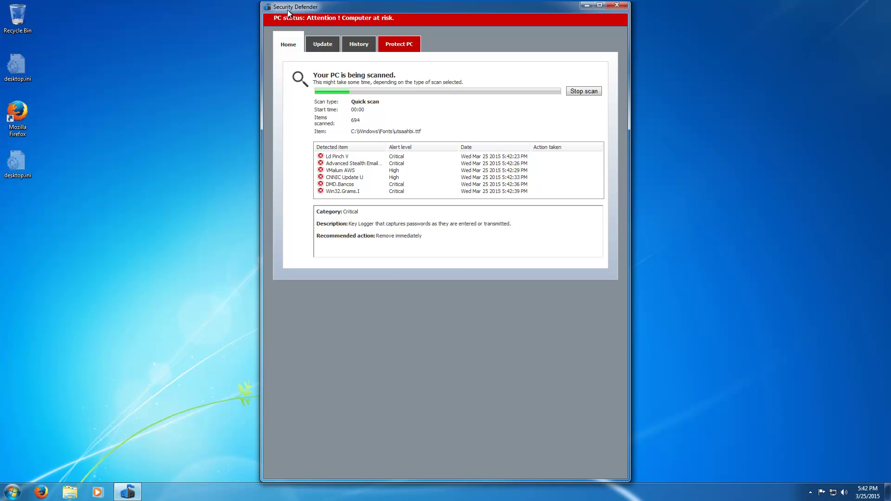
- Stretch and widen the scanner window, then view the Win32.Grams.I and Zlob AN detection details
left_click_drag(261, 2, 129, 143)
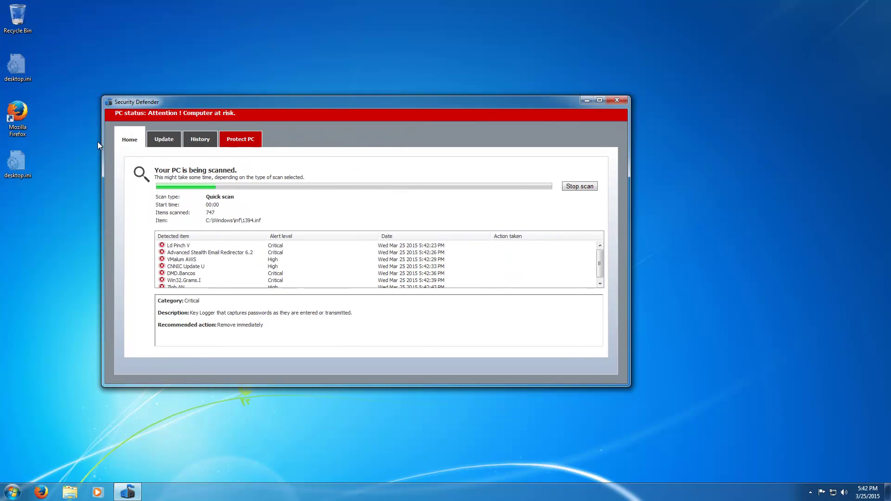
key("super+shift+Up")
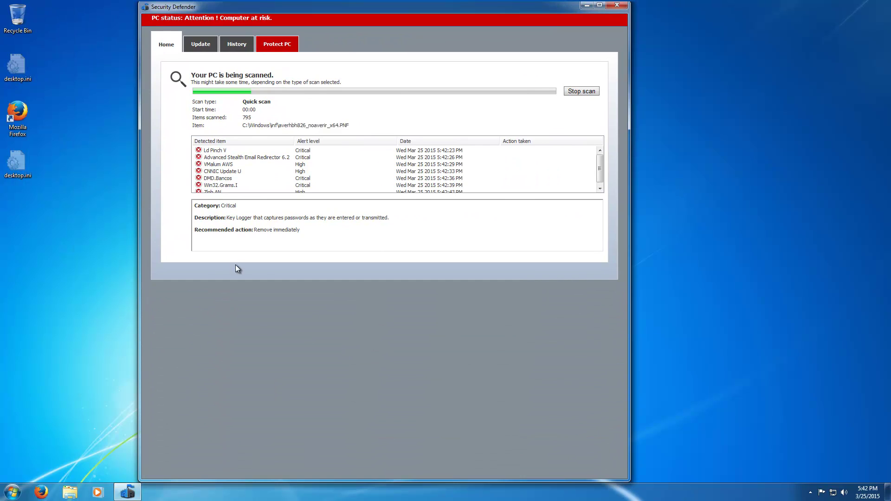
left_click_drag(629, 214, 823, 223)
left_click(233, 180)
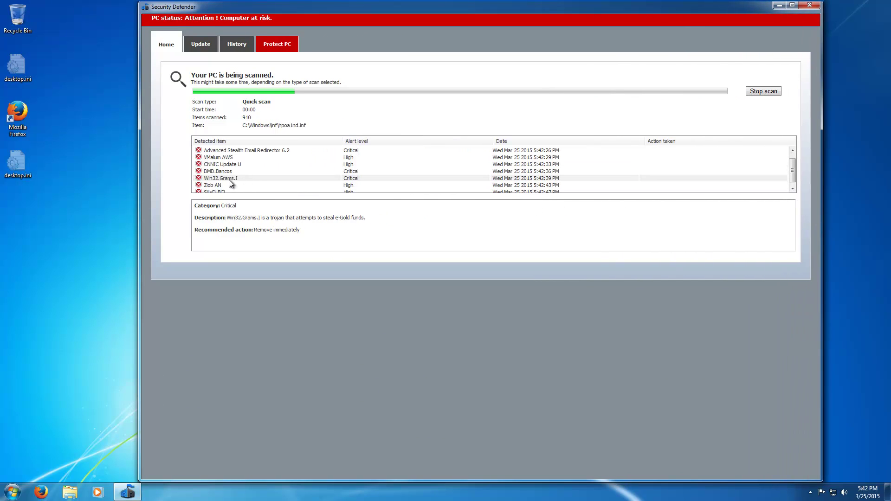
left_click(227, 181)
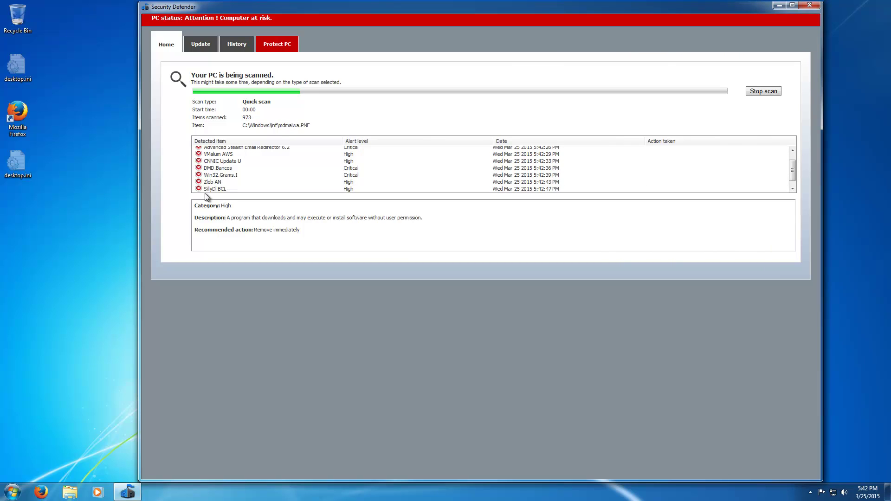
- Maximize the Security Defender window, then drag it back to its restored size
double_click(265, 5)
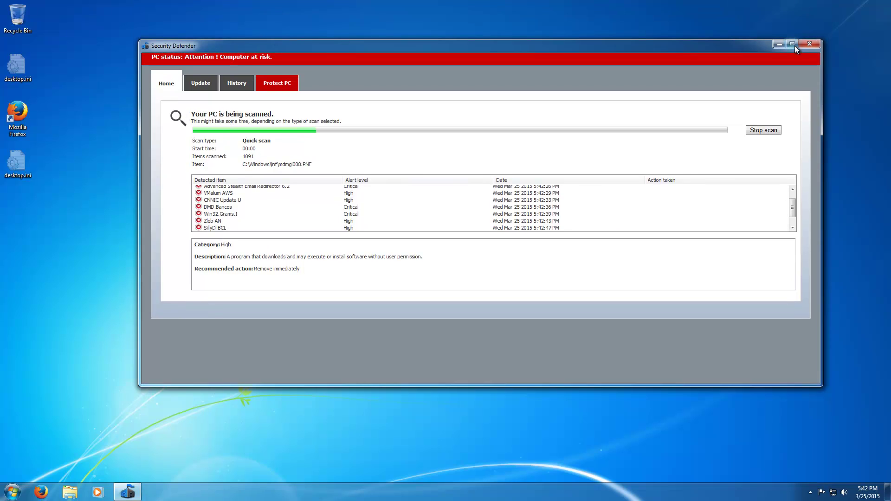
left_click(793, 44)
mouse_move(402, 4)
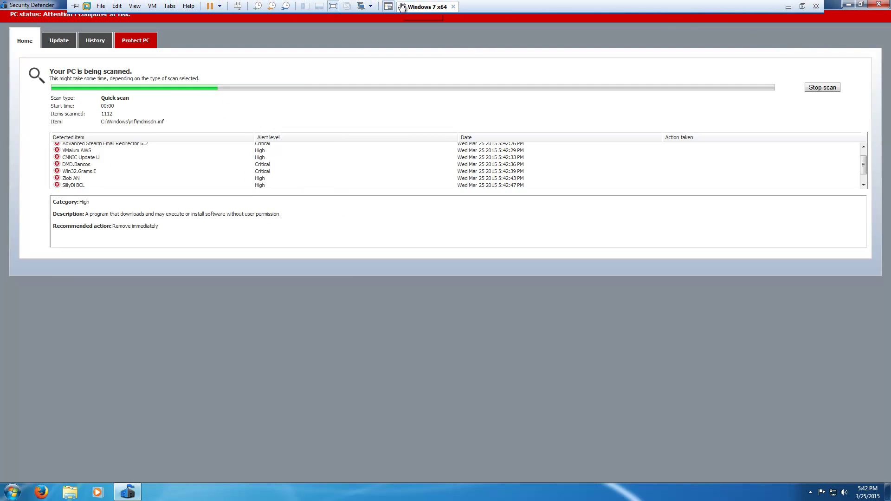
left_click_drag(49, 5, 180, 68)
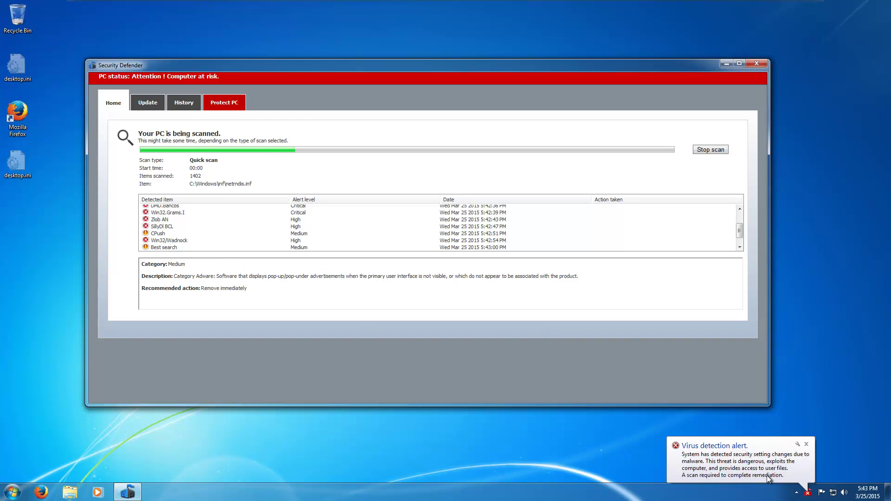
left_click(139, 102)
- Scroll through the detected-items History, then follow Protect PC's Defender PRO 2015 link
left_click(191, 104)
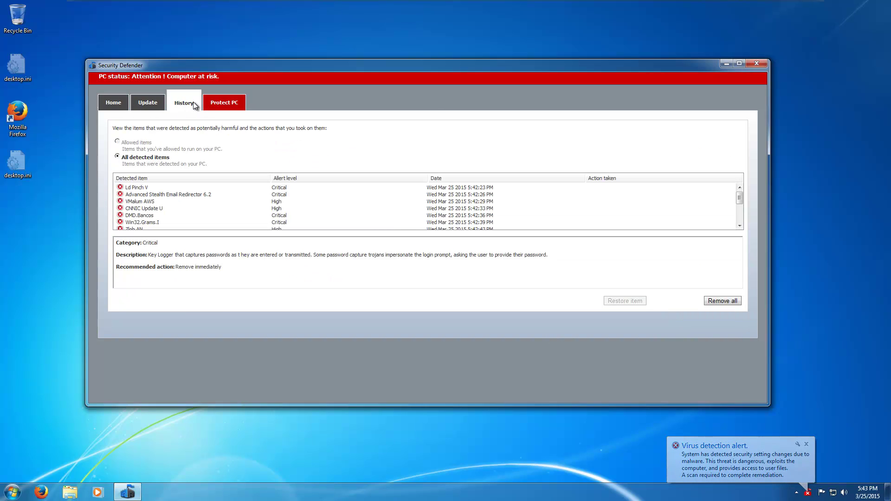
scroll(181, 218, "down", 3)
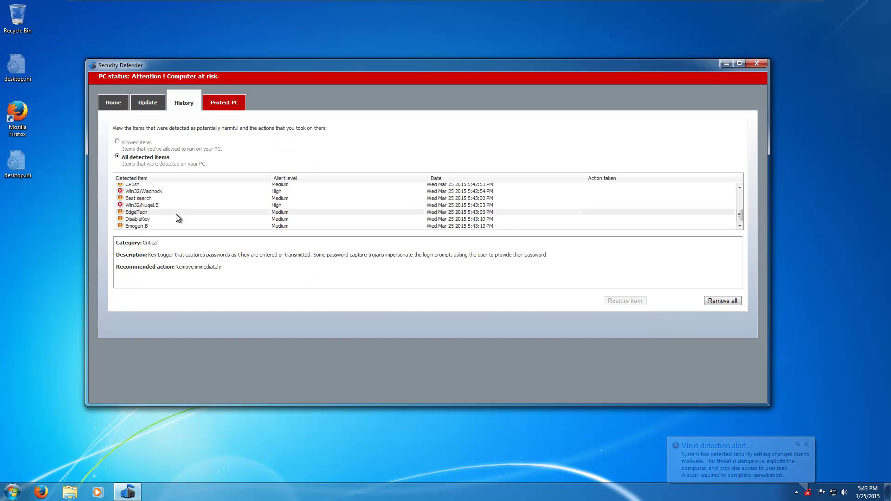
left_click(223, 100)
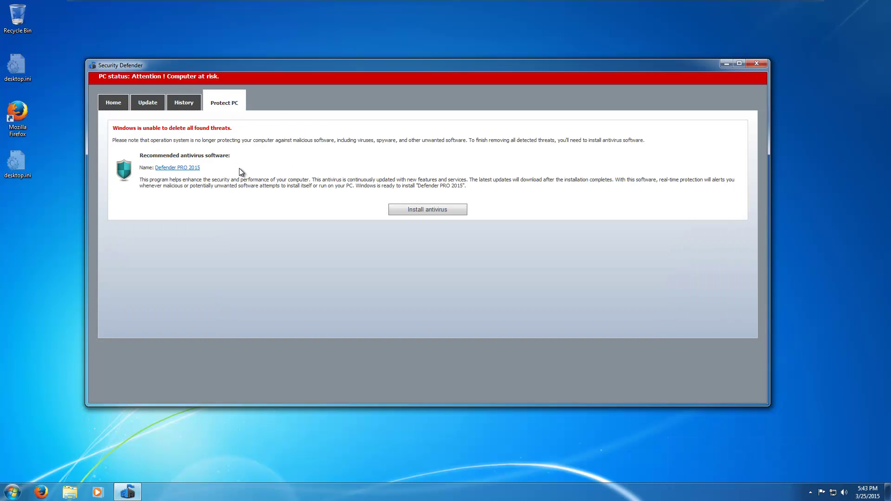
left_click(188, 168)
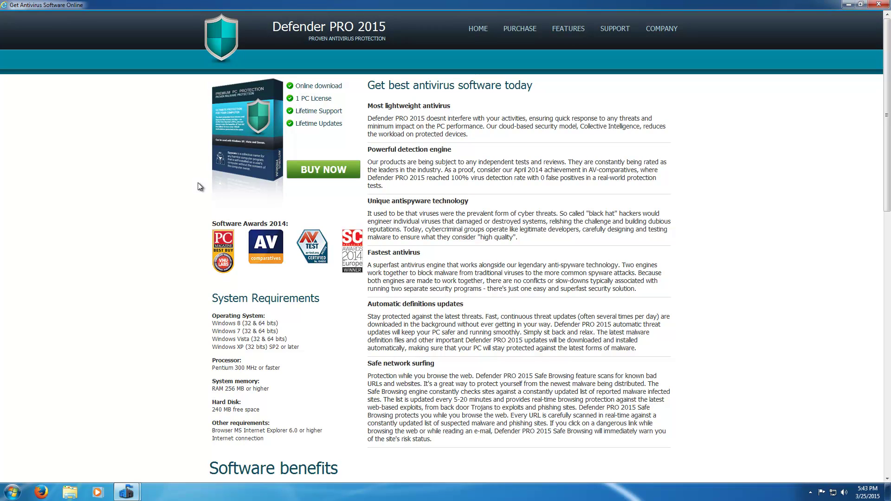
- Browse the Defender PRO 2015 product page and its $69.95 order form, then close the browser
scroll(236, 239, "down", 15)
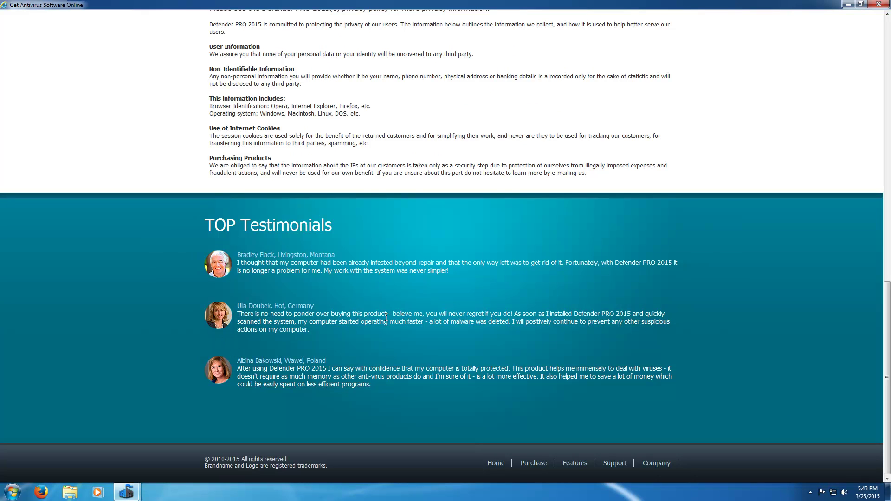
key("Home")
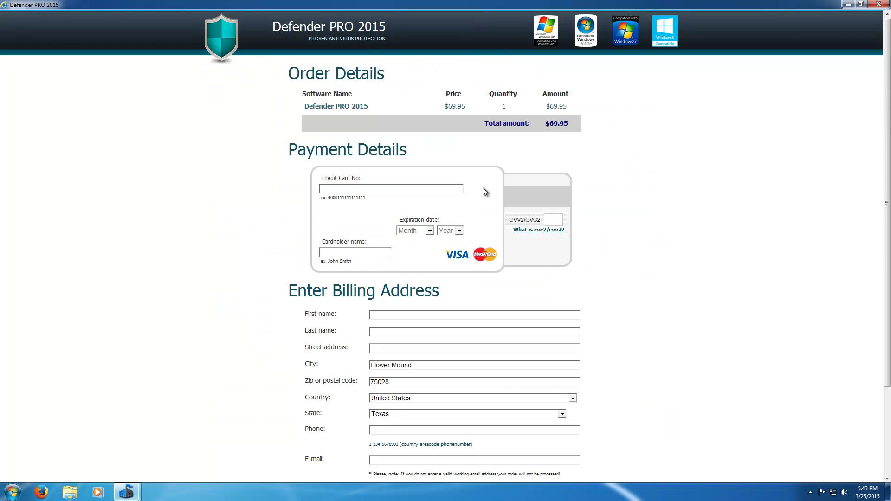
scroll(464, 188, "down", 1)
scroll(466, 191, "up", 1)
scroll(596, 224, "down", 2)
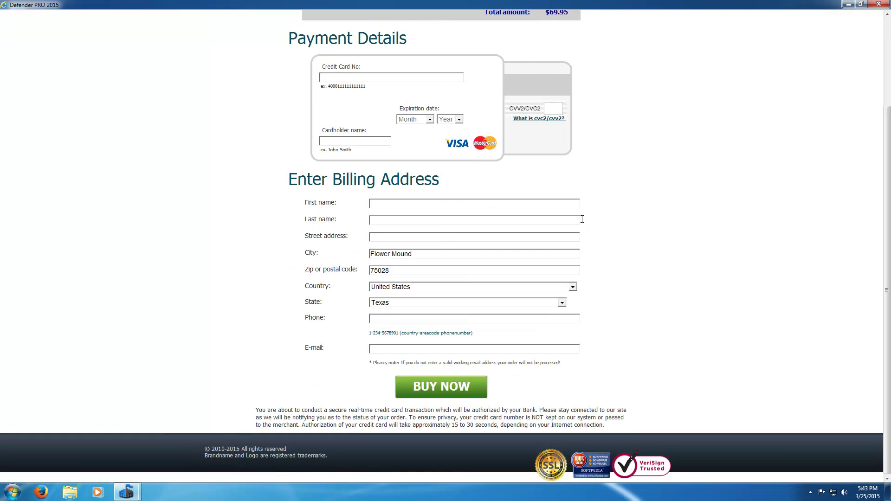
left_click(879, 4)
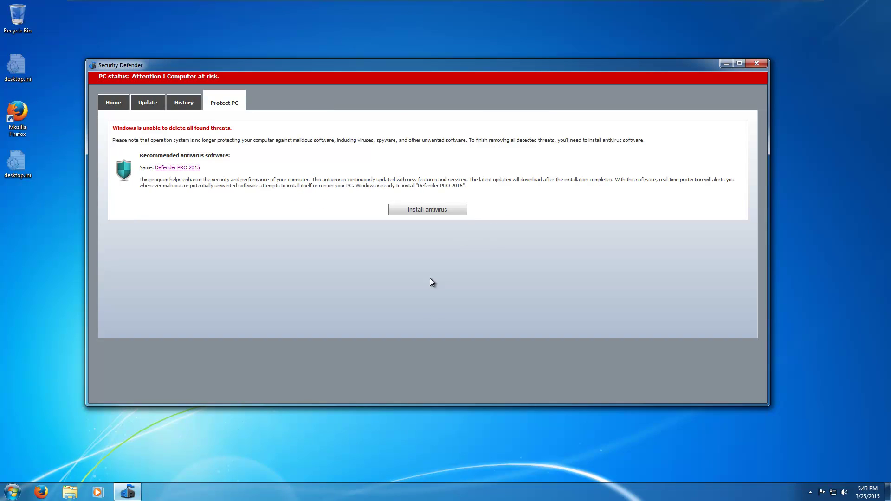
- Switch between Security Defender's History and Home pages, ending back on History
left_click(183, 104)
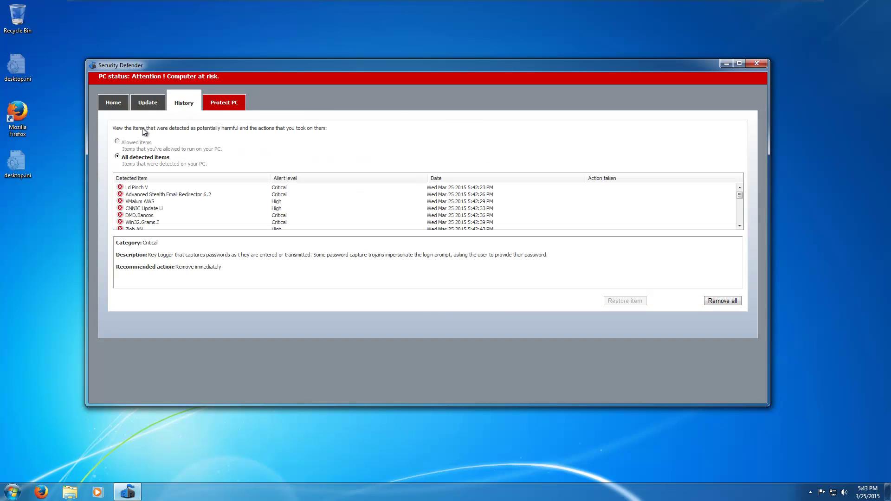
left_click(148, 103)
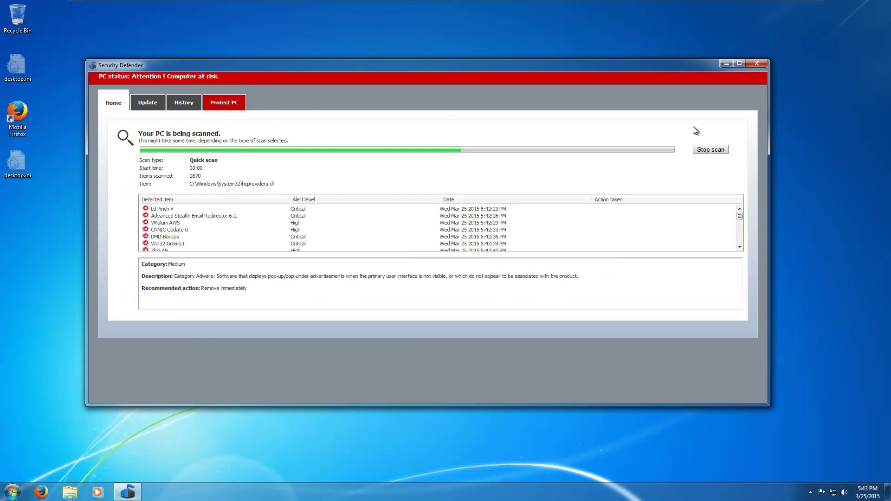
left_click(715, 151)
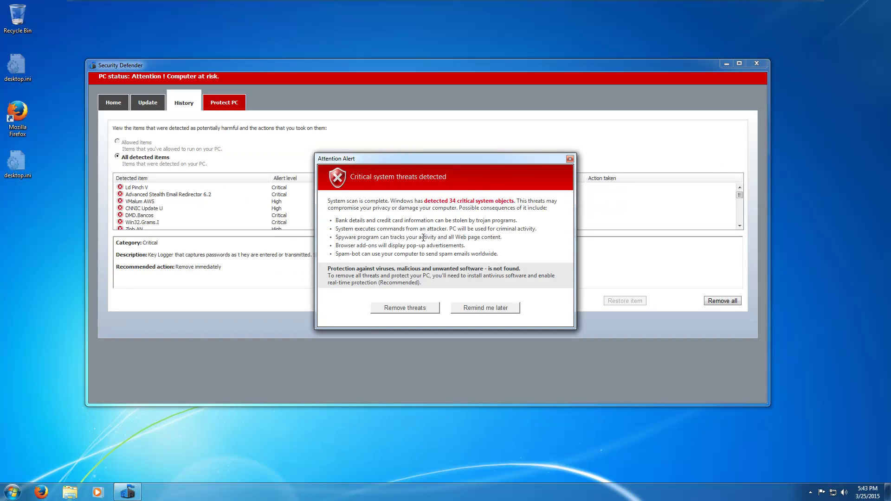
- Dismiss the threats alert with Remind me later and No, close Security Defender, and launch Firefox
left_click(468, 308)
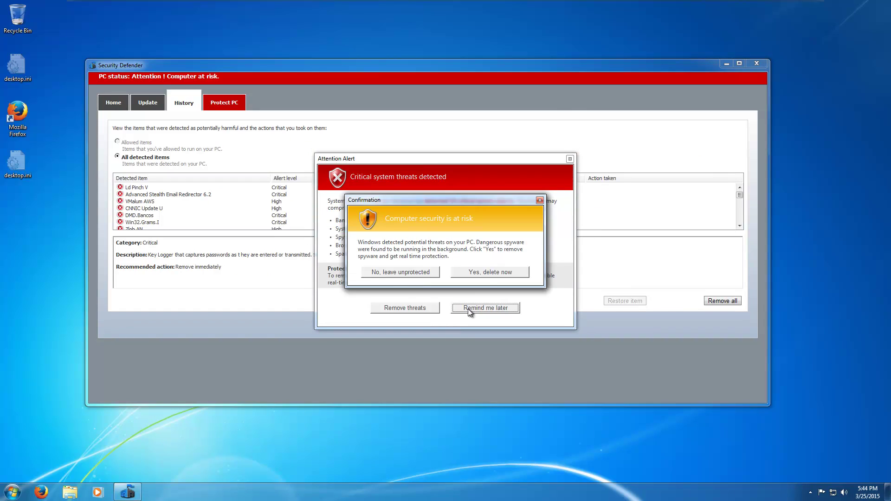
left_click(415, 272)
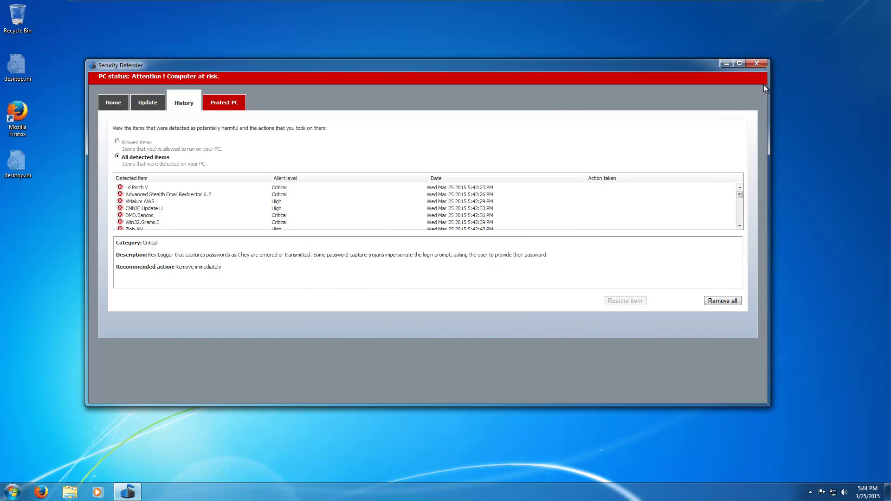
left_click(757, 62)
left_click(46, 491)
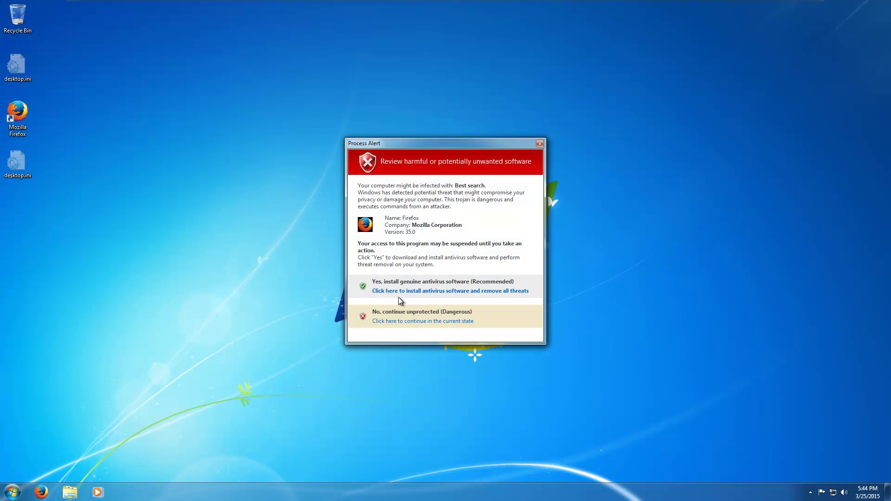
- Start Task Manager from the taskbar, dismiss the fake process alert, and start it again
right_click(181, 498)
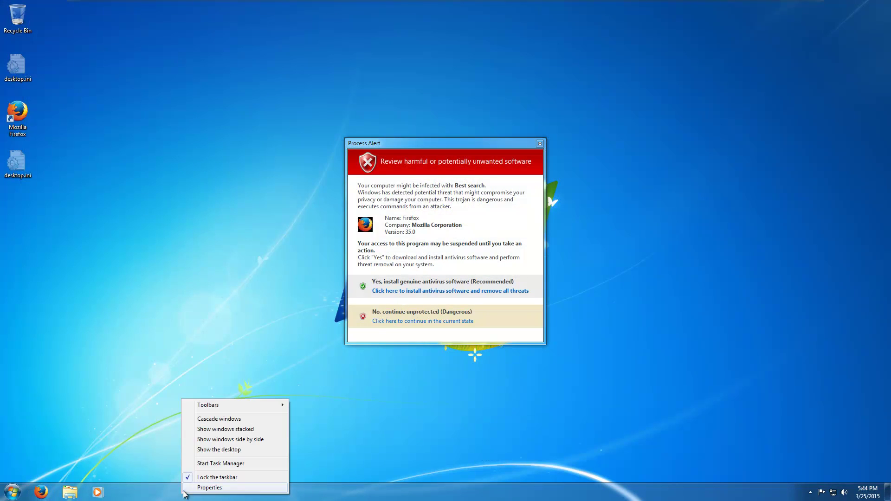
left_click(204, 466)
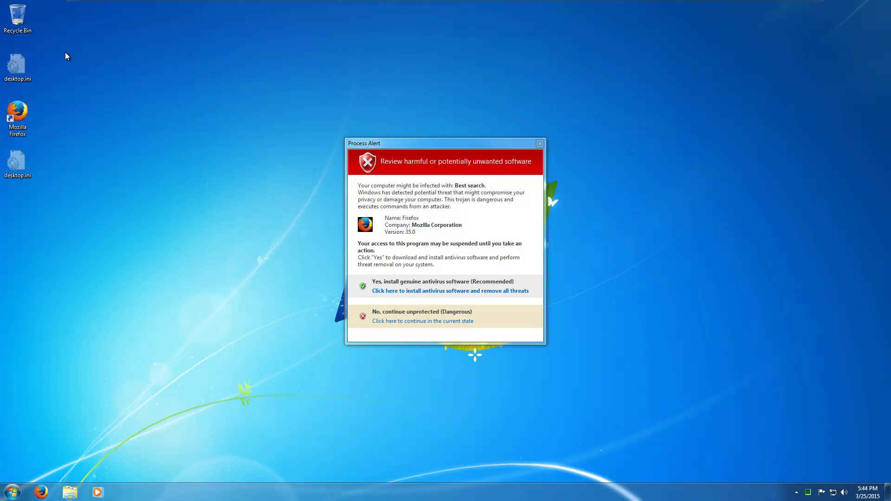
left_click(540, 144)
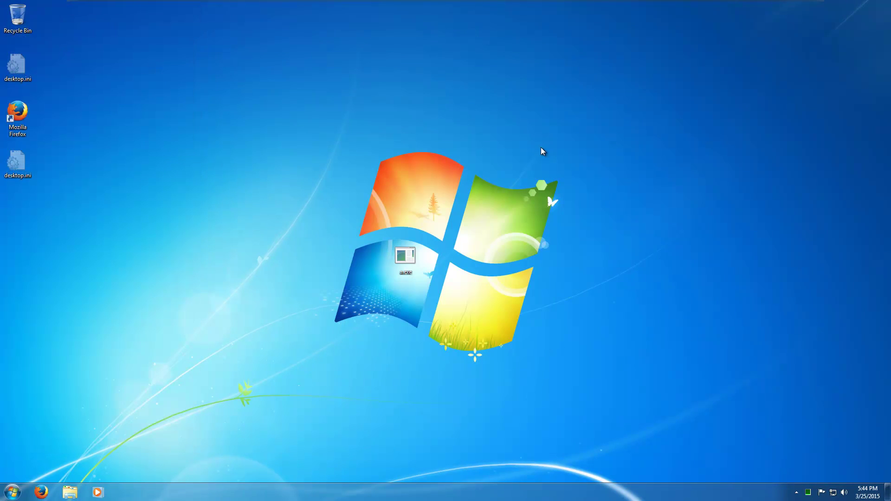
right_click(472, 495)
left_click(813, 497)
right_click(812, 495)
left_click(808, 463)
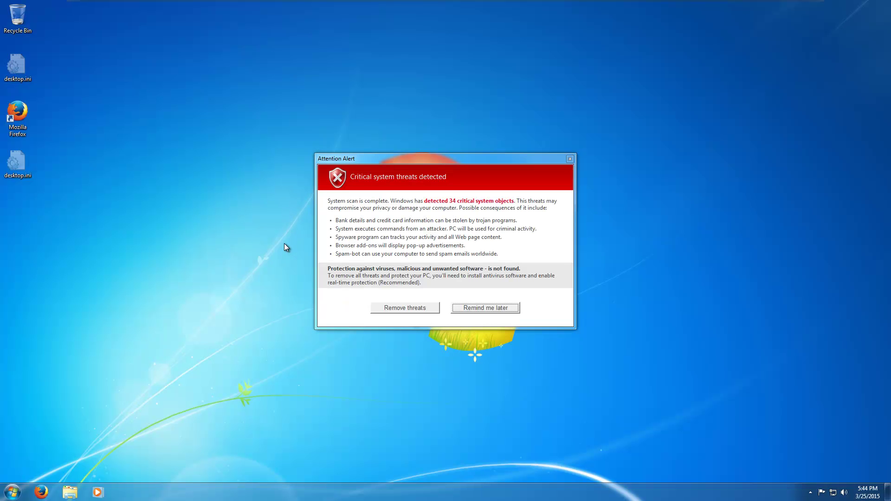
- Postpone removing threats, decline deletion to stay unprotected, and relaunch Task Manager
left_click(492, 311)
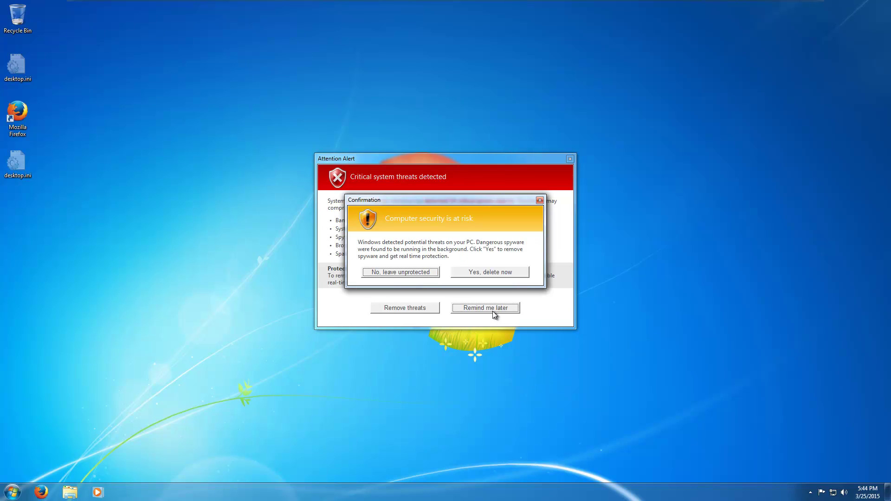
left_click(416, 276)
right_click(411, 490)
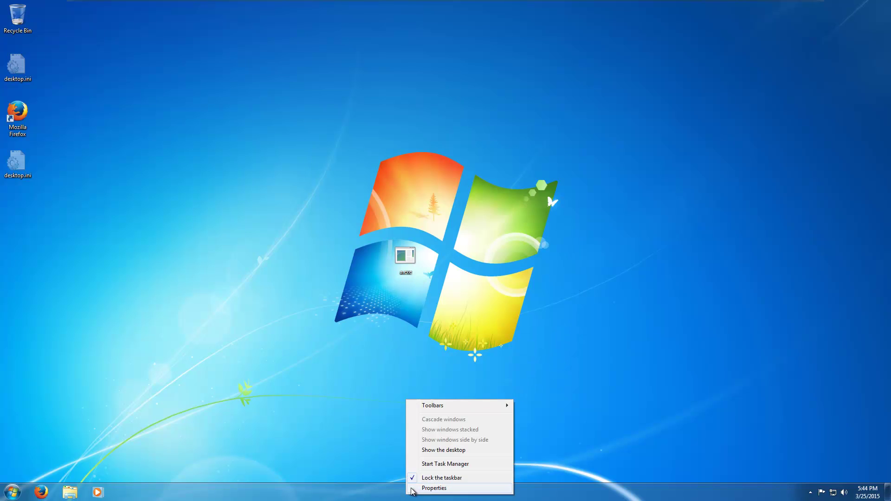
left_click(434, 464)
- Launch Paint from the Start menu and dismiss the fake infection alert without installing
right_click(236, 298)
left_click(201, 296)
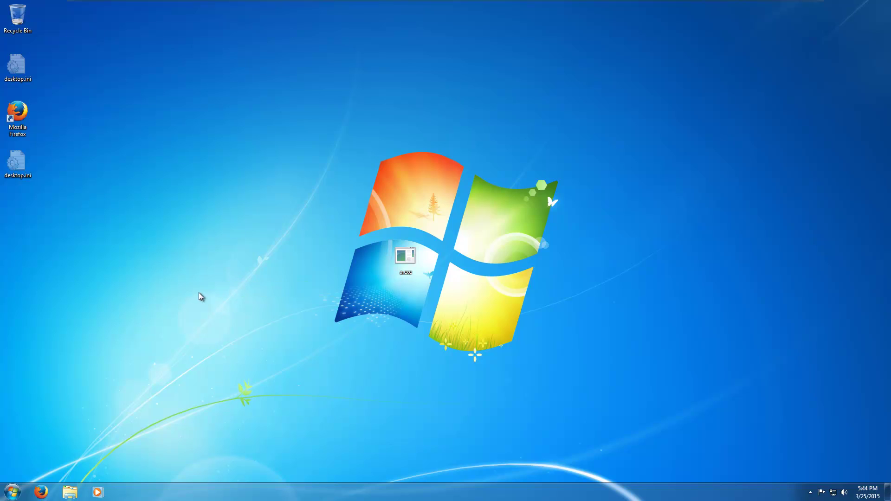
left_click(12, 491)
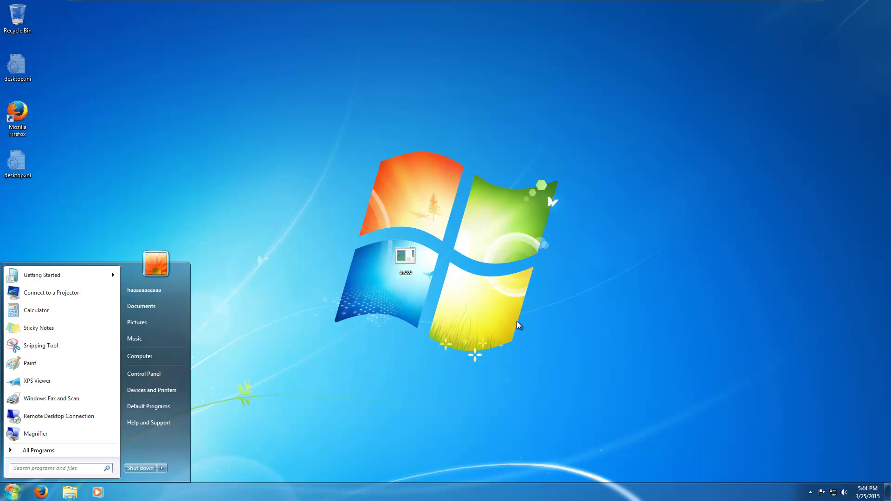
left_click(40, 368)
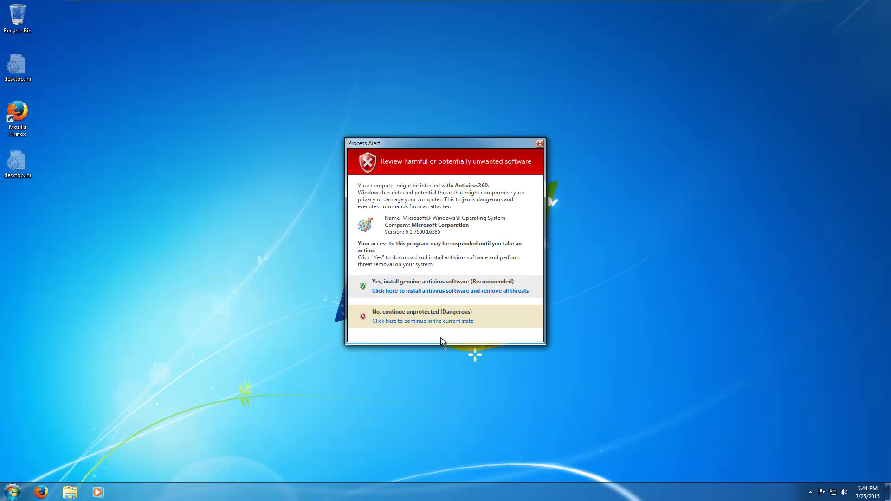
left_click(418, 327)
- Try starting Task Manager from the taskbar three more times, then show hidden tray icons
right_click(377, 497)
left_click(413, 468)
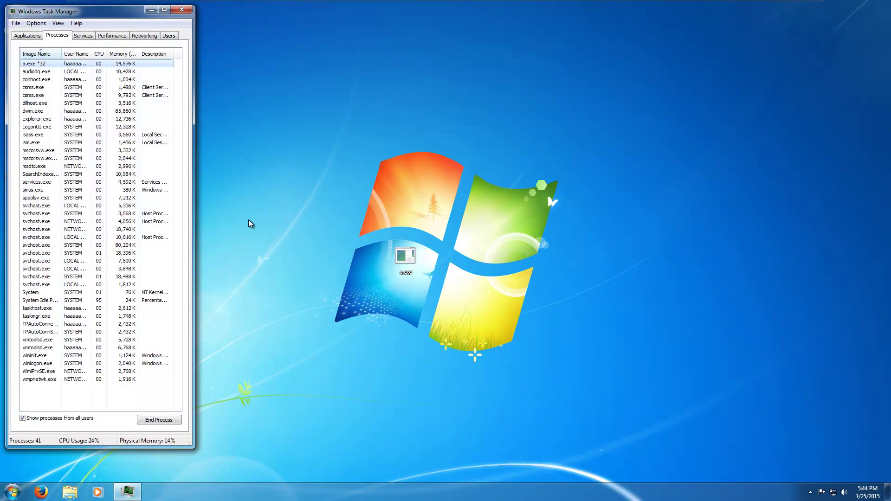
right_click(234, 493)
left_click(259, 461)
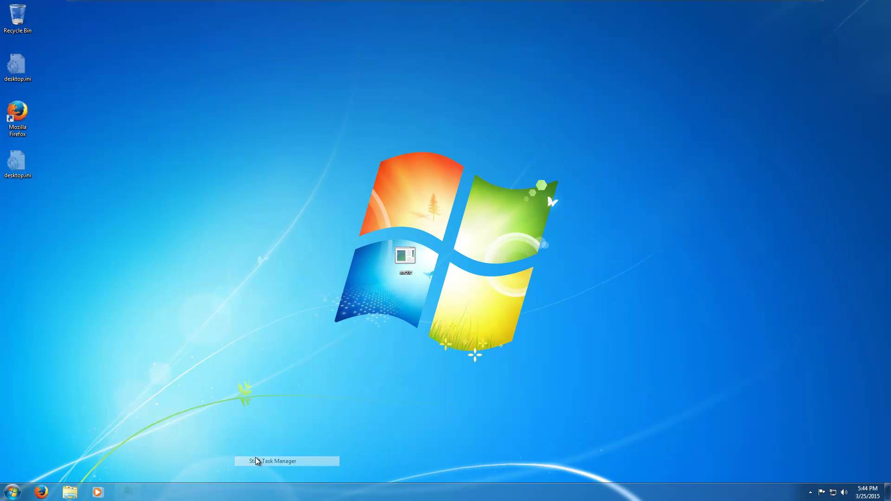
right_click(221, 491)
left_click(237, 457)
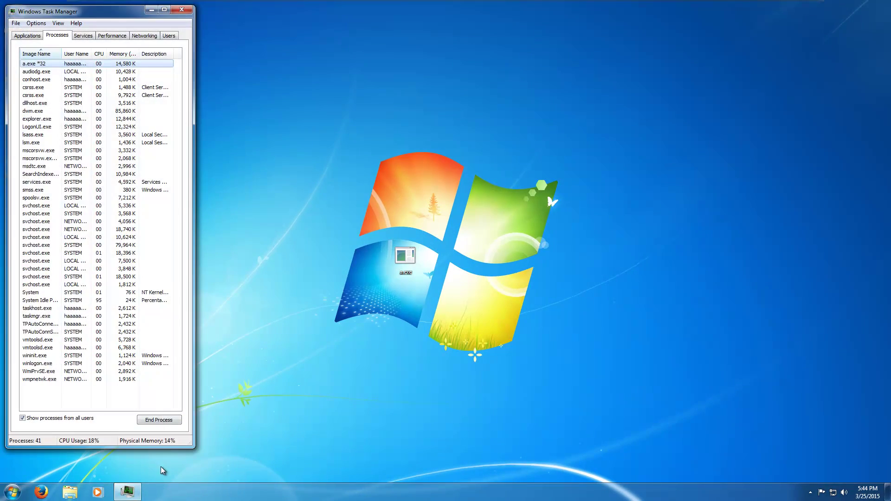
left_click(810, 492)
- Open Security Defender from the tray, then open the Personalization window and maximize and restore it
left_click(830, 447)
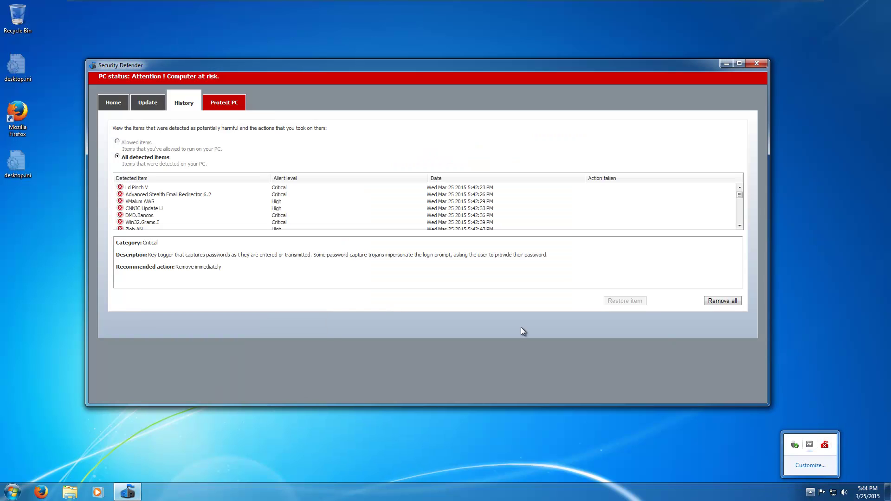
right_click(337, 127)
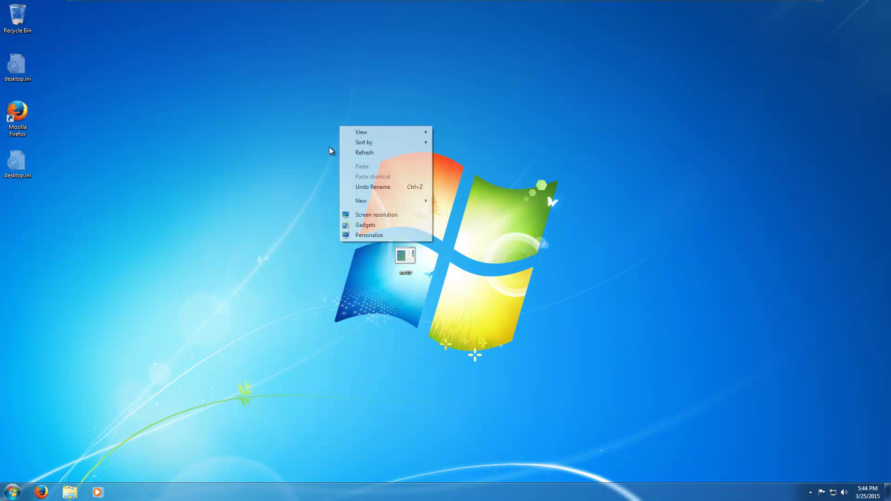
left_click(362, 235)
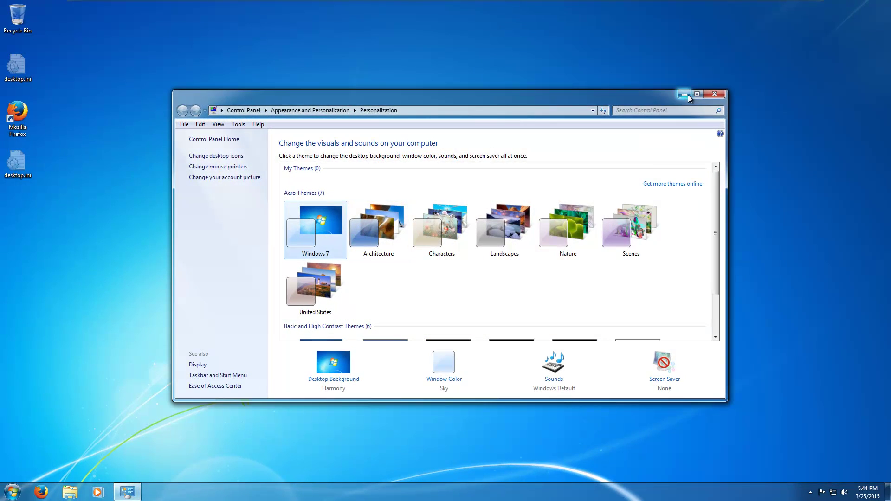
left_click(704, 93)
double_click(658, 9)
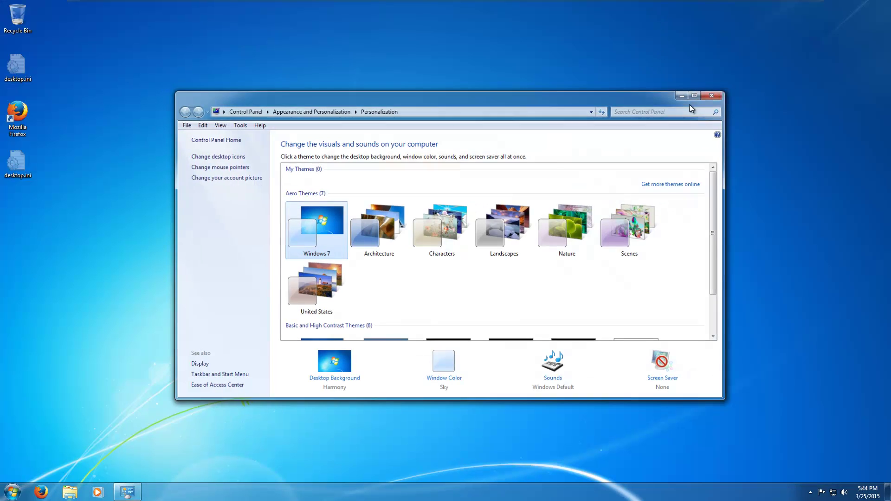
- Close the Personalization window and launch Firefox from its desktop icon
left_click(718, 91)
double_click(21, 120)
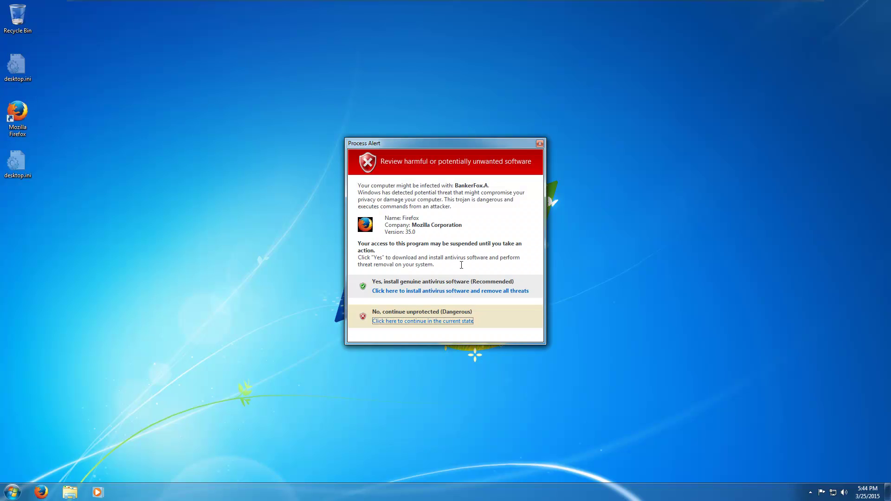
left_click(12, 493)
- Launch Internet Explorer, postpone the IE8 setup, load google.com, and continue past the warning
left_click(27, 450)
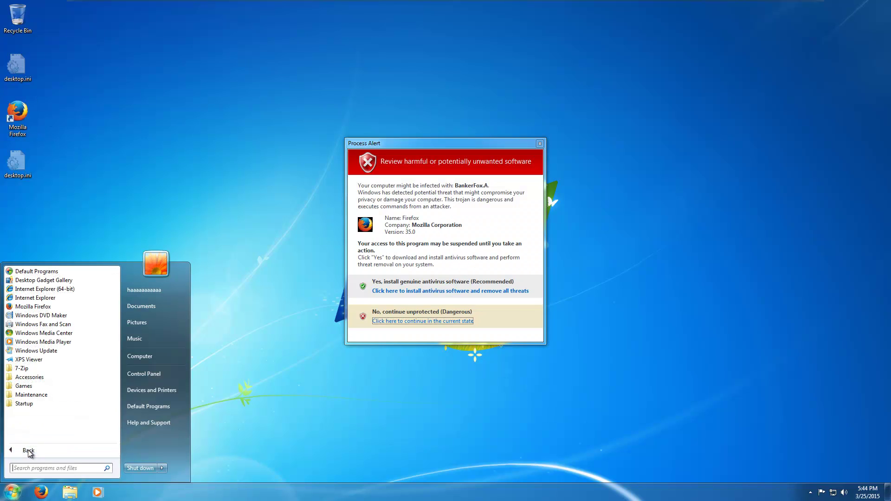
left_click(49, 298)
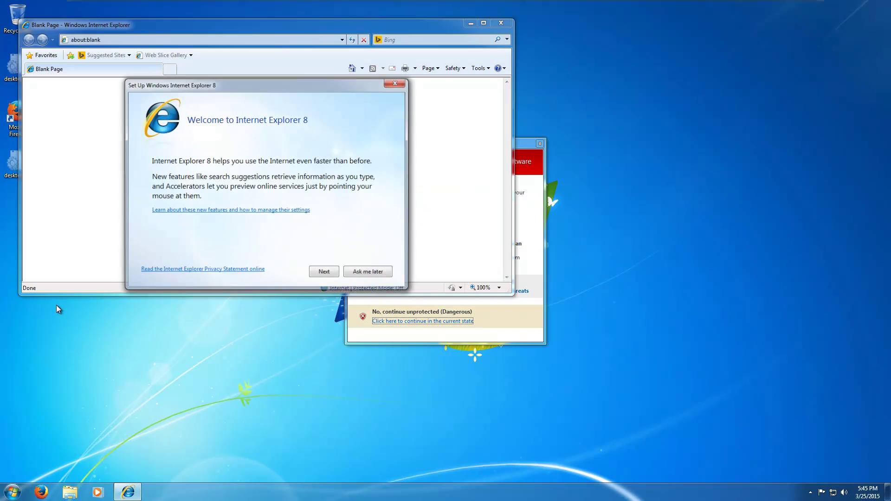
left_click(366, 270)
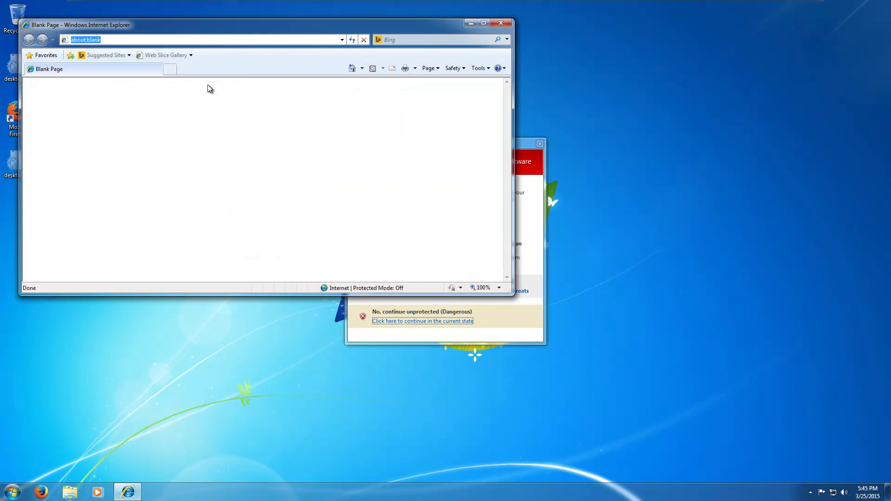
type("google.com")
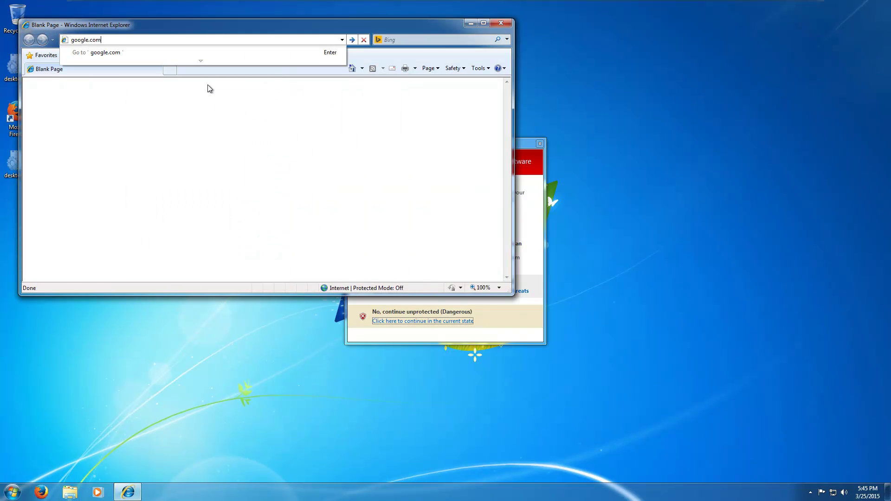
key("Return")
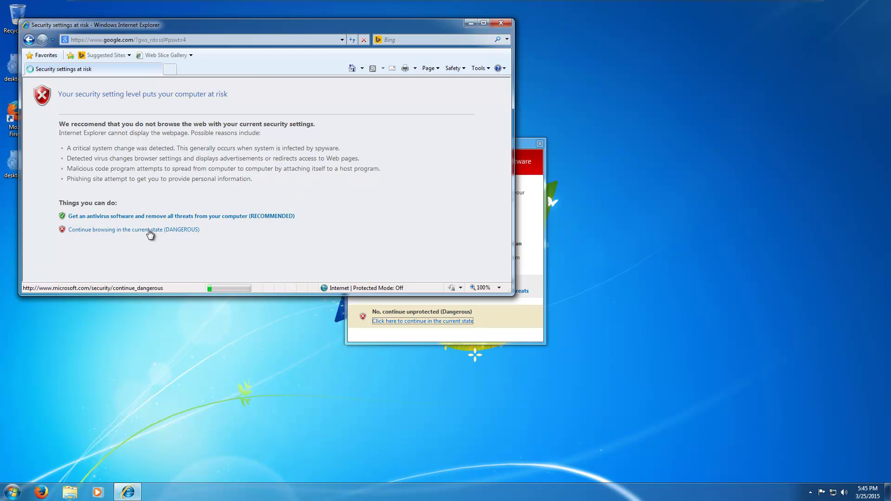
left_click(150, 235)
- Check Internet Options > Connections > LAN settings, cancel out, and follow the 'Get an antivirus software' link
left_click(479, 68)
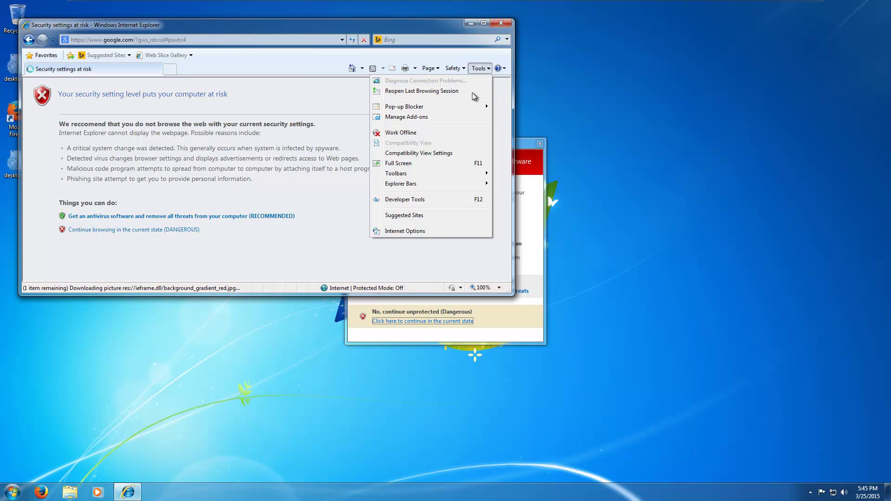
left_click(411, 231)
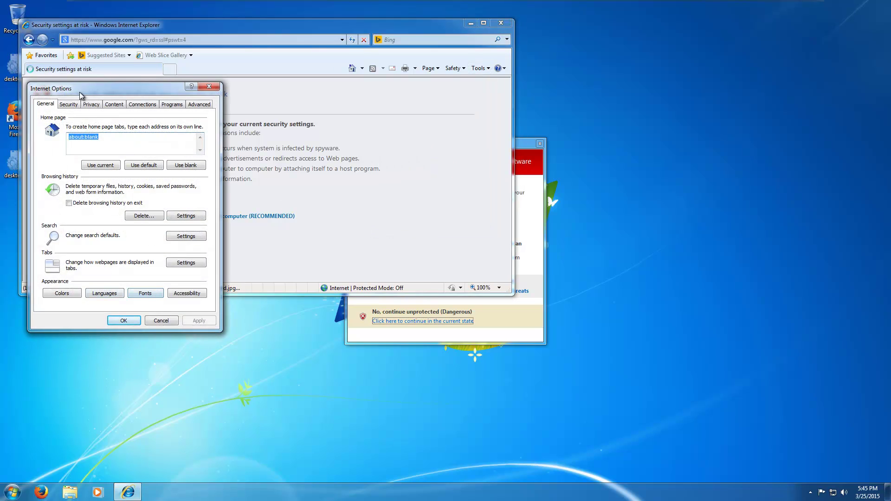
left_click(139, 106)
left_click(180, 270)
left_click(183, 240)
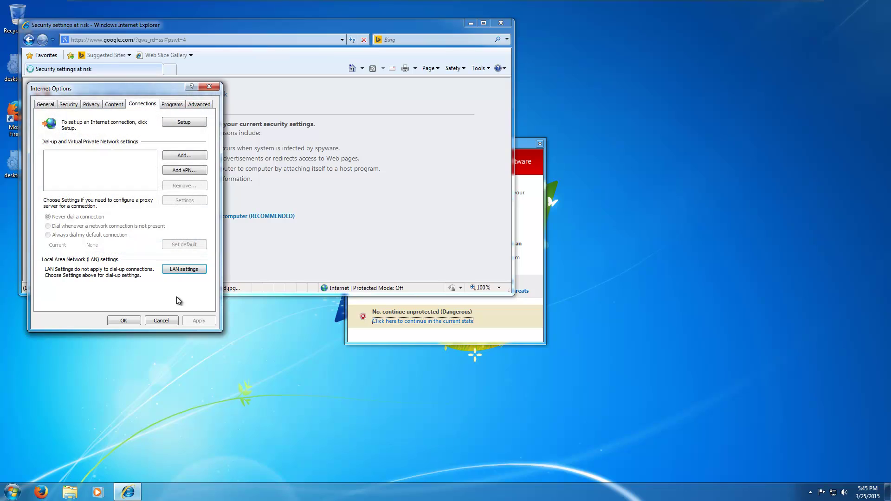
left_click(171, 320)
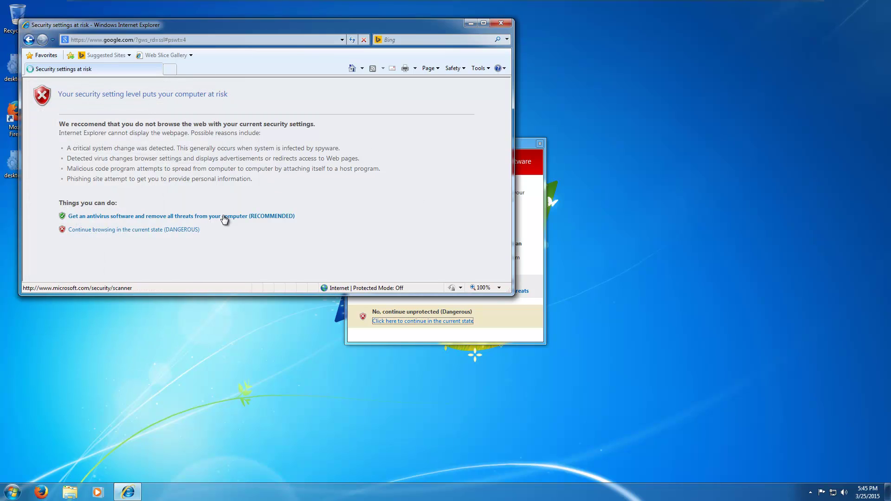
left_click(225, 216)
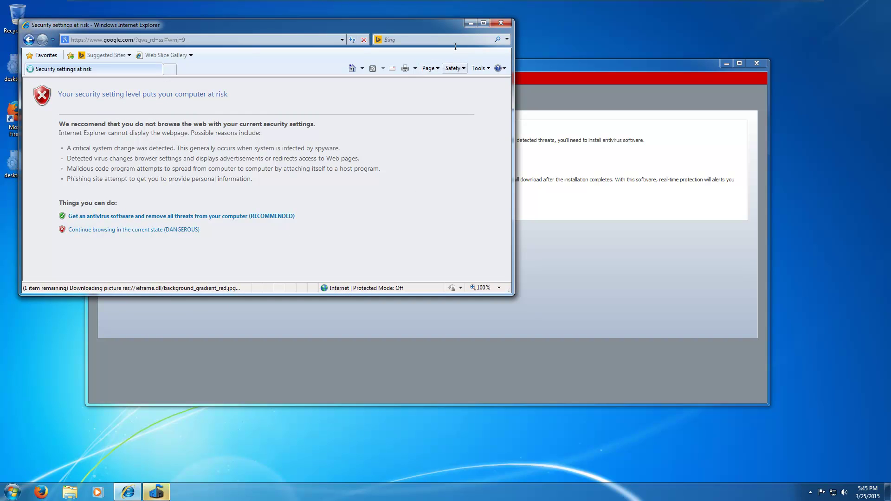
- Close Internet Explorer and the Security Defender window, then continue in the current state
left_click(508, 23)
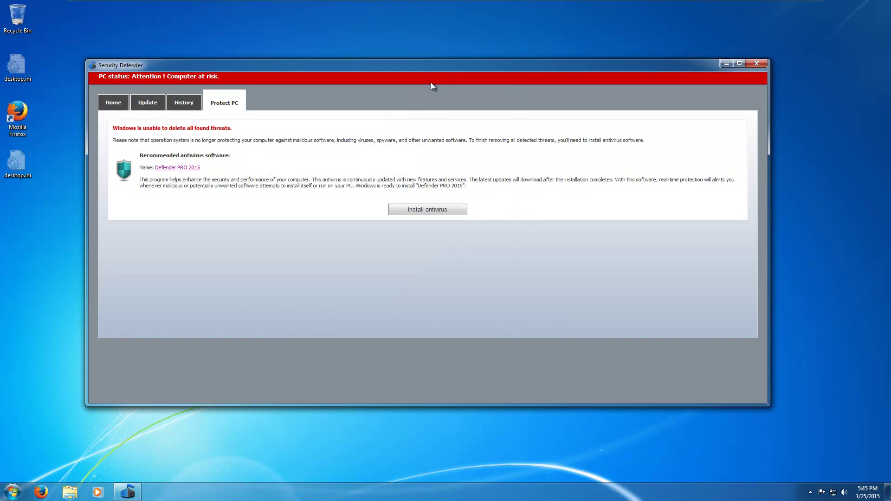
left_click(756, 64)
left_click(393, 320)
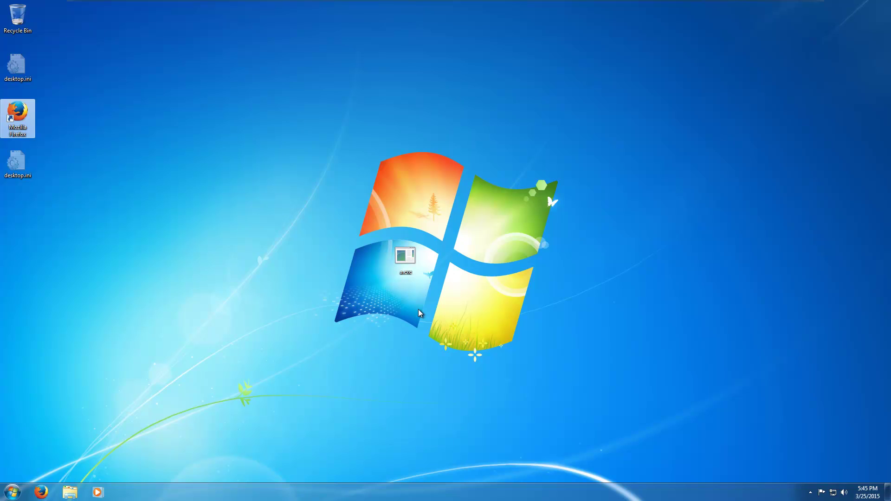
- Restart Windows from the Start menu's shutdown options and inspect the fake logging-off alert
left_click(13, 493)
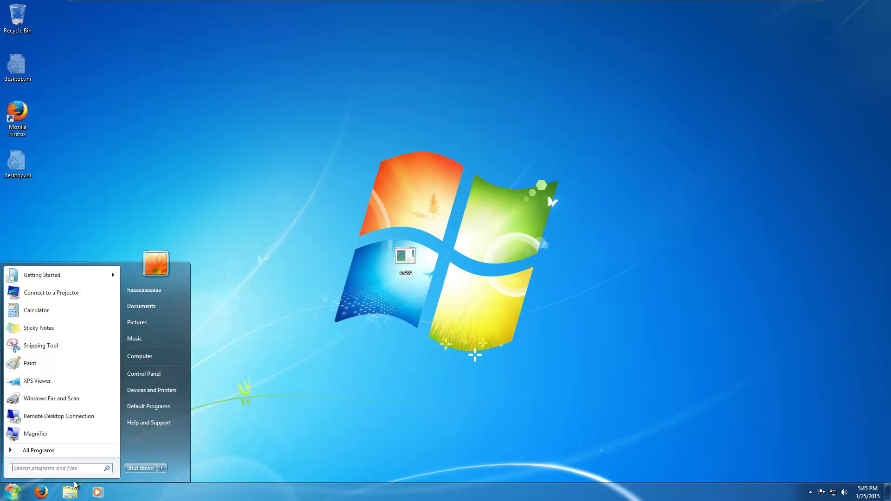
mouse_move(163, 470)
left_click(188, 456)
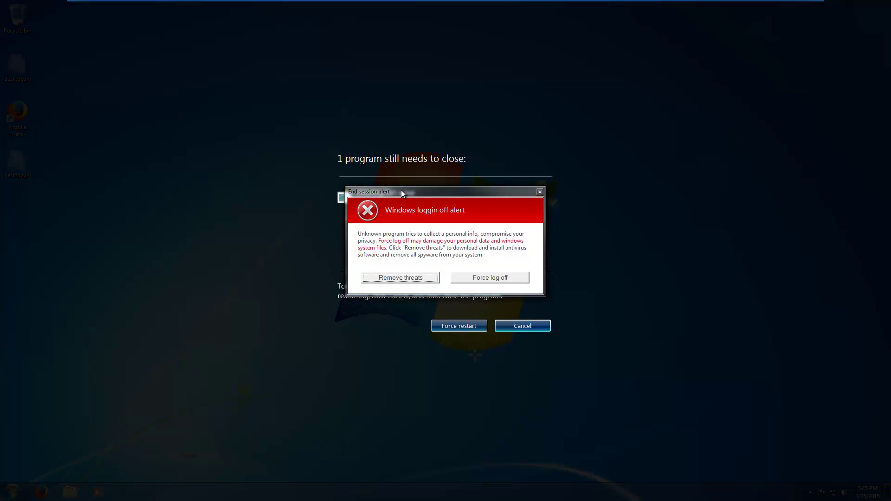
triple_click(454, 207)
left_click(464, 207)
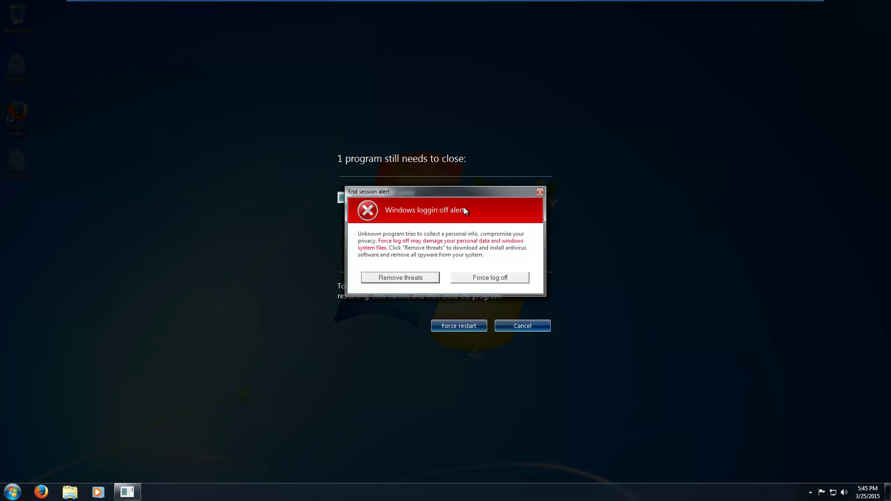
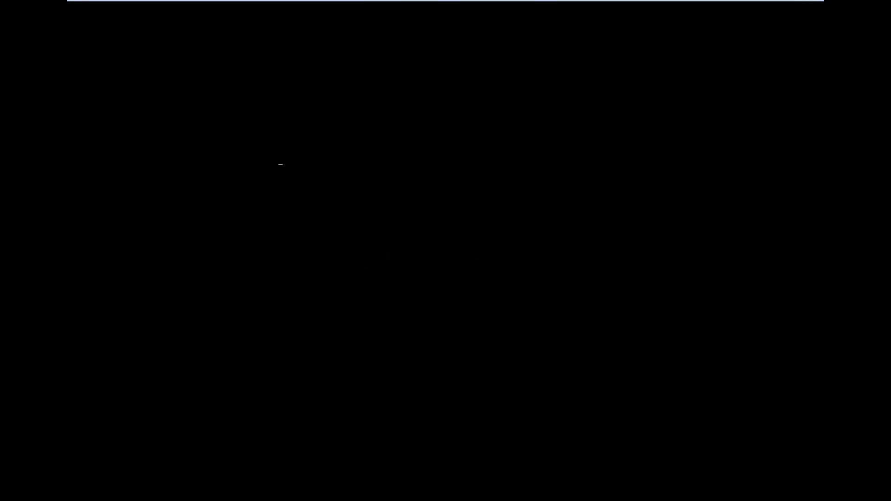
- Boot Windows 7 into Safe Mode with Networking via the F8 menu and dismiss the help window
key("F8")
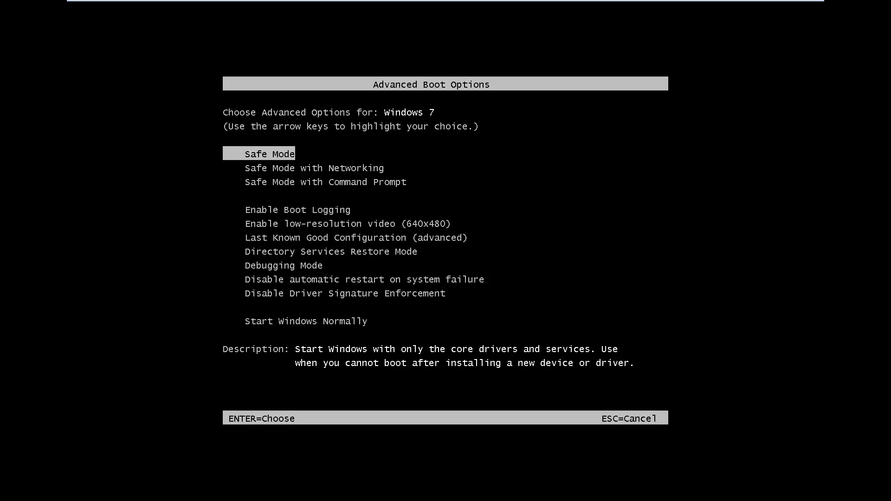
key("Down")
key("Return")
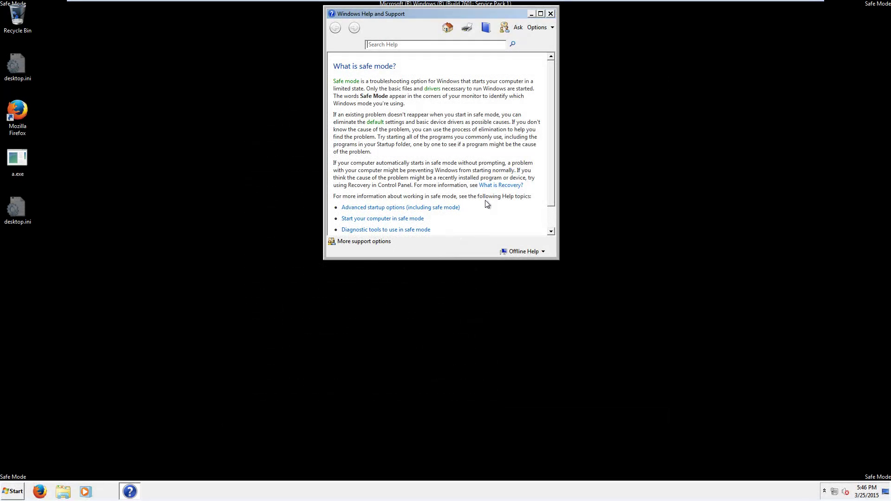
left_click(550, 13)
- Download the free Malwarebytes Anti-Malware installer from malwarebytes.org in Firefox
left_click(39, 492)
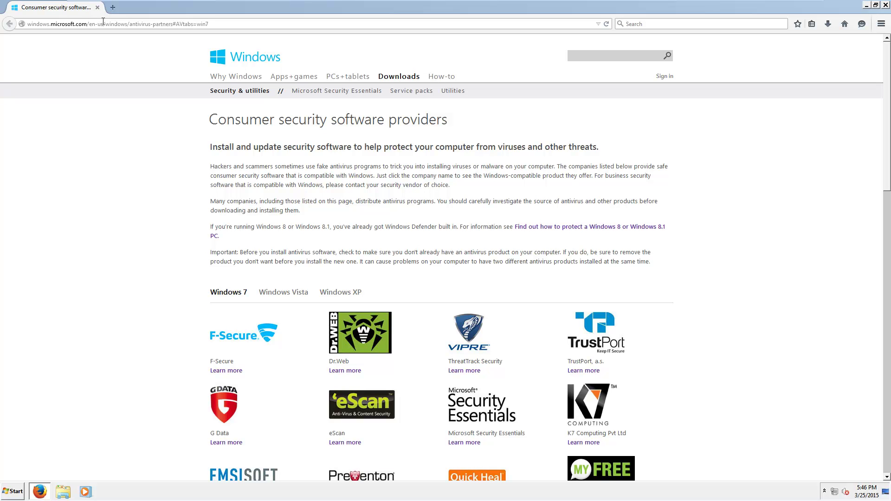
left_click(103, 23)
type("malwarebytes.org")
key("Return")
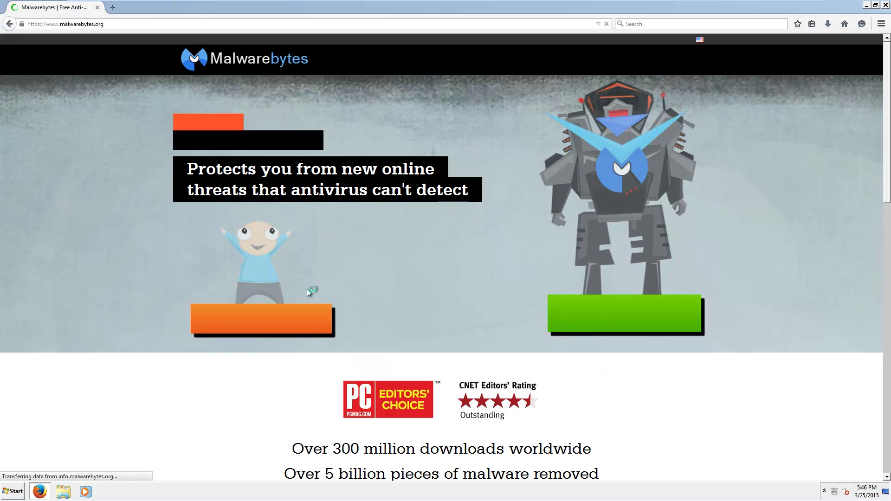
left_click(272, 322)
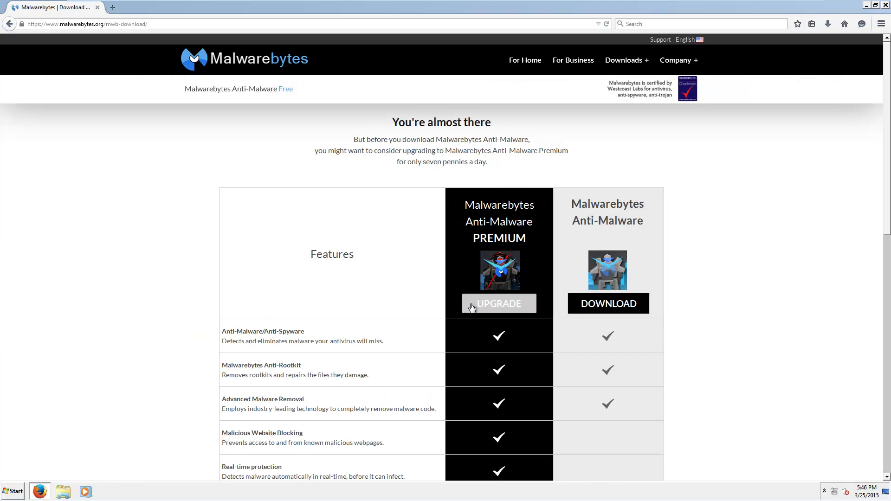
left_click(592, 315)
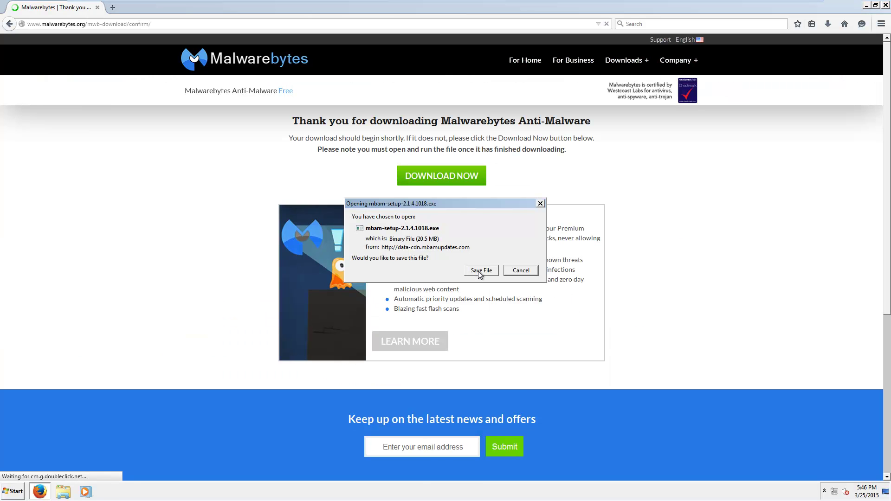
left_click(479, 270)
- Run mbam-setup-2.1.4.1018.exe from Downloads, close Firefox, and choose English as setup language
left_click(830, 27)
left_click(767, 57)
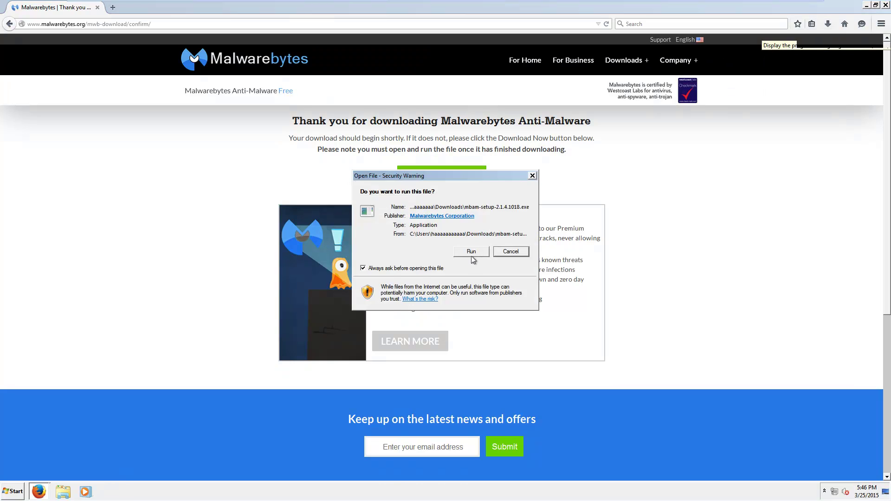
left_click(472, 254)
left_click(885, 5)
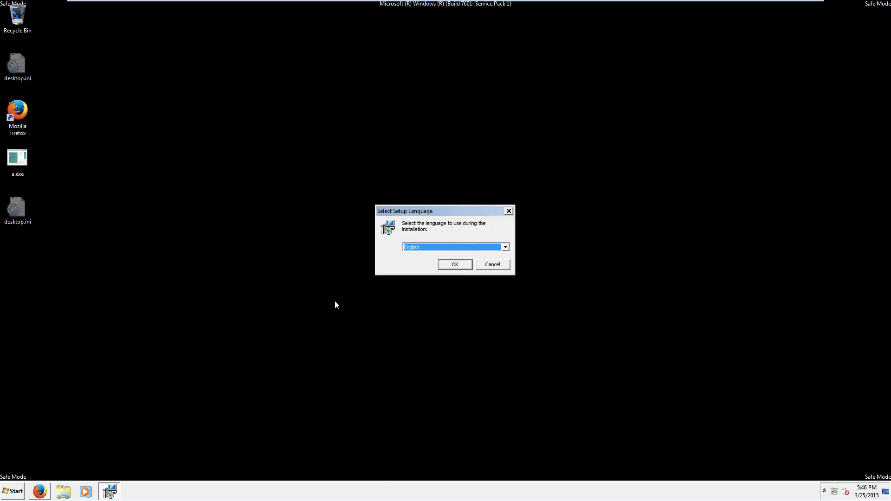
left_click(455, 265)
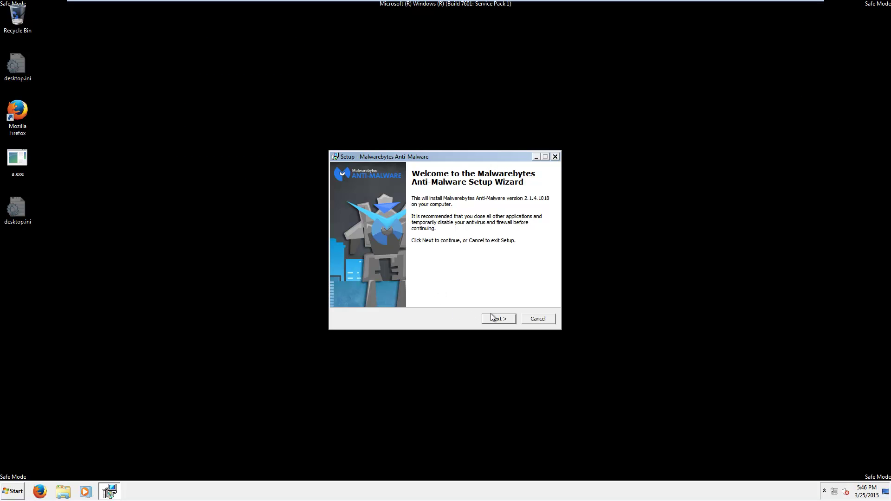
- Install Malwarebytes 2.1.4.1018, accepting the license with default location, Start menu folder and tasks, then launch it
left_click(495, 321)
left_click(402, 293)
left_click(499, 321)
left_click(500, 322)
left_click(499, 322)
left_click(499, 322)
left_click(499, 323)
left_click(499, 322)
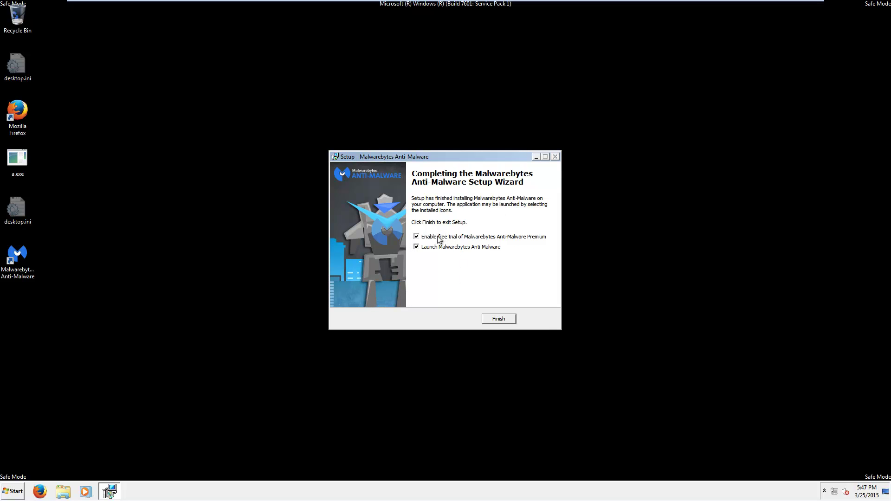
left_click(492, 319)
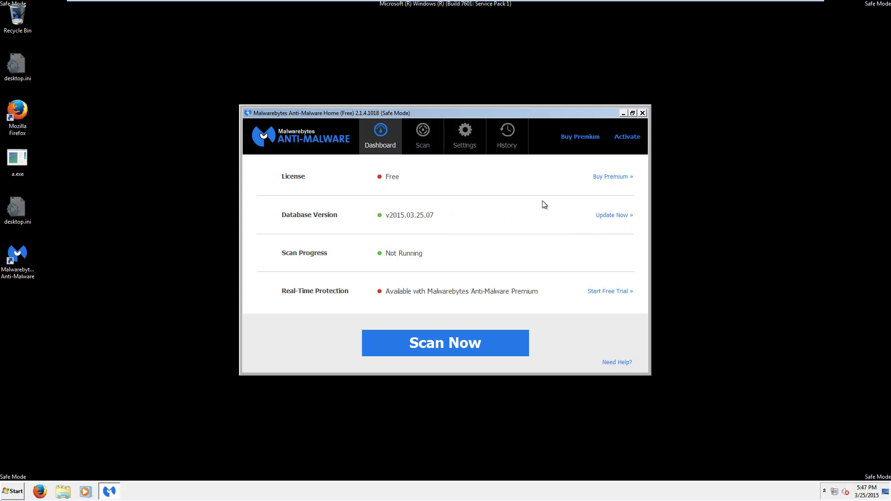
- Run a Threat Scan, quarantine the three Trojan.Agent.ED detections, and restart Windows
left_click(423, 132)
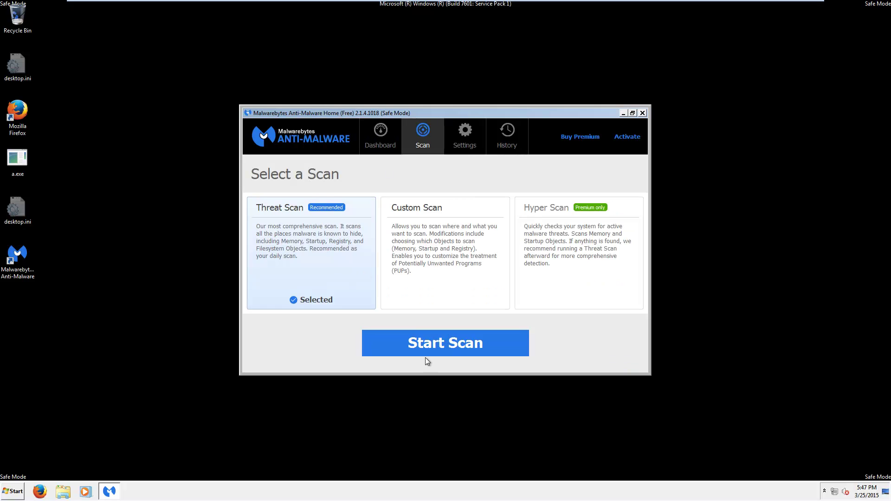
left_click(434, 346)
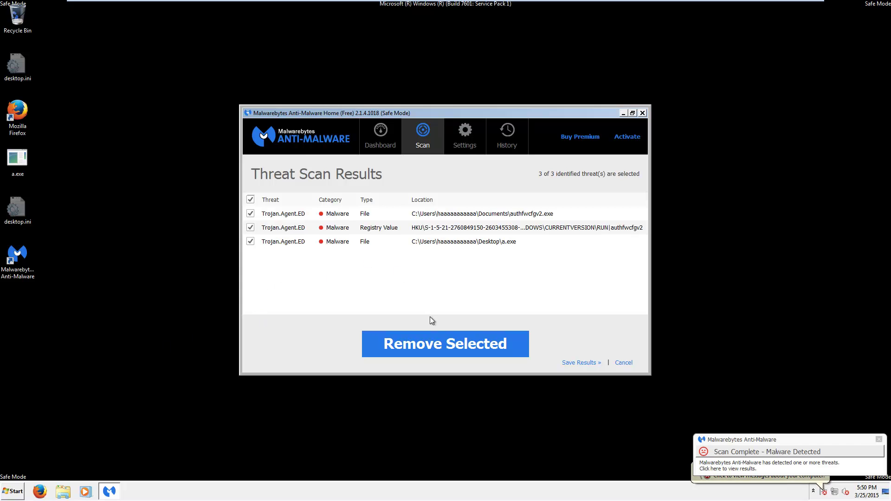
left_click(447, 344)
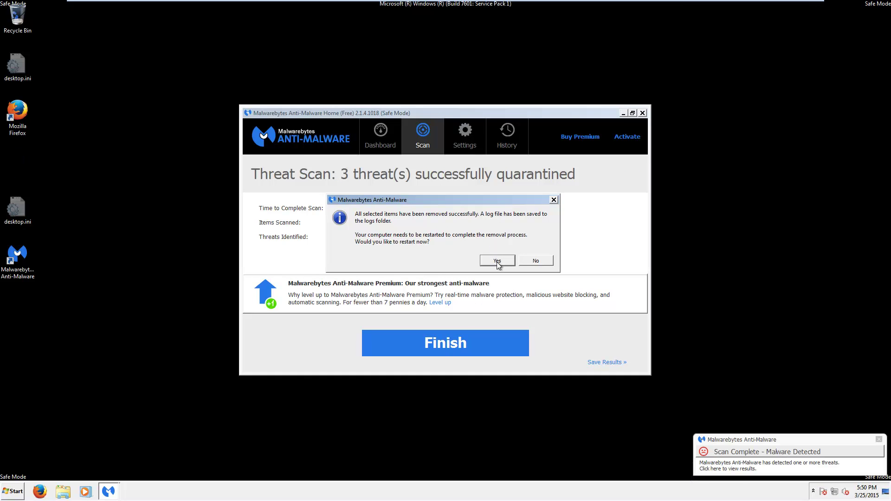
left_click(497, 262)
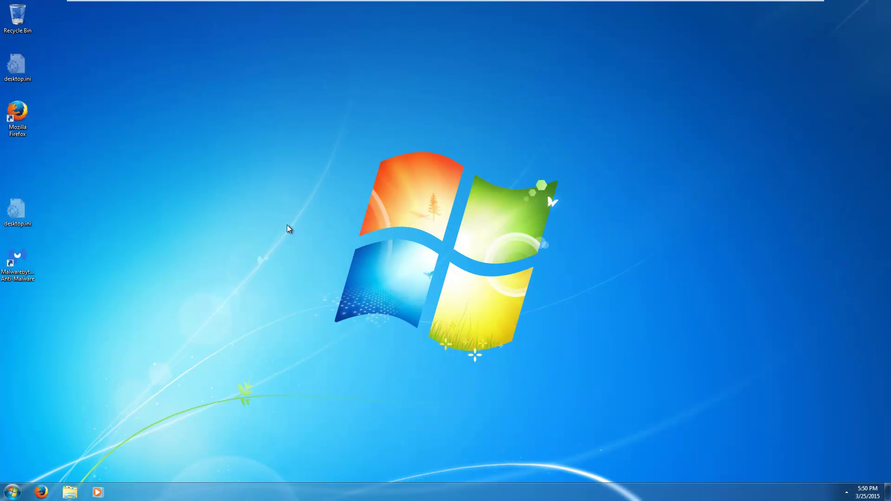
- Open Firefox and Task Manager to confirm no a.exe is running, then close both
double_click(18, 116)
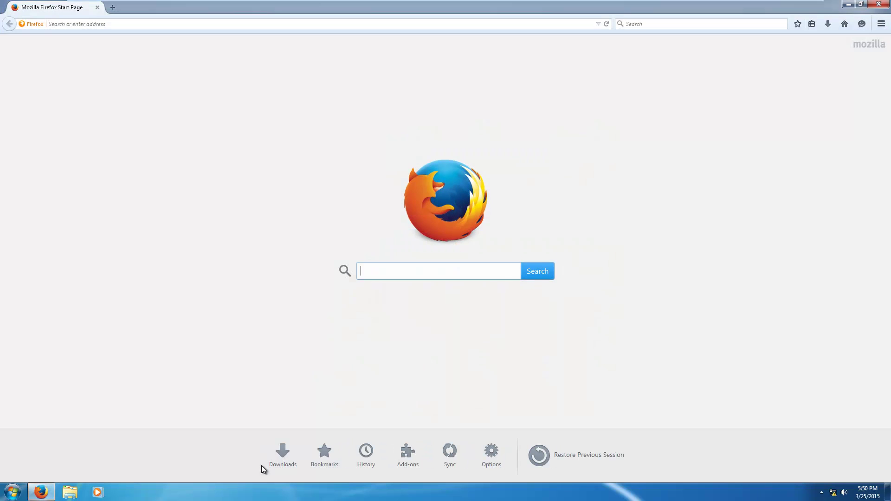
right_click(245, 488)
left_click(274, 458)
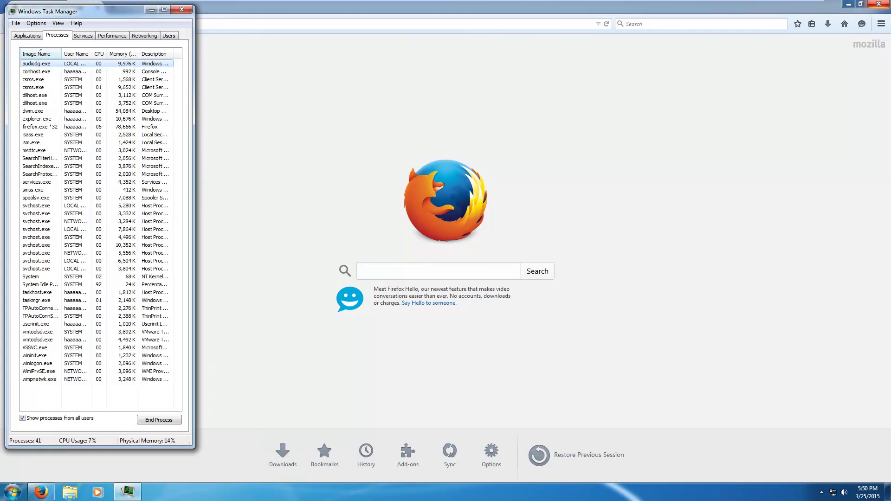
left_click(869, 6)
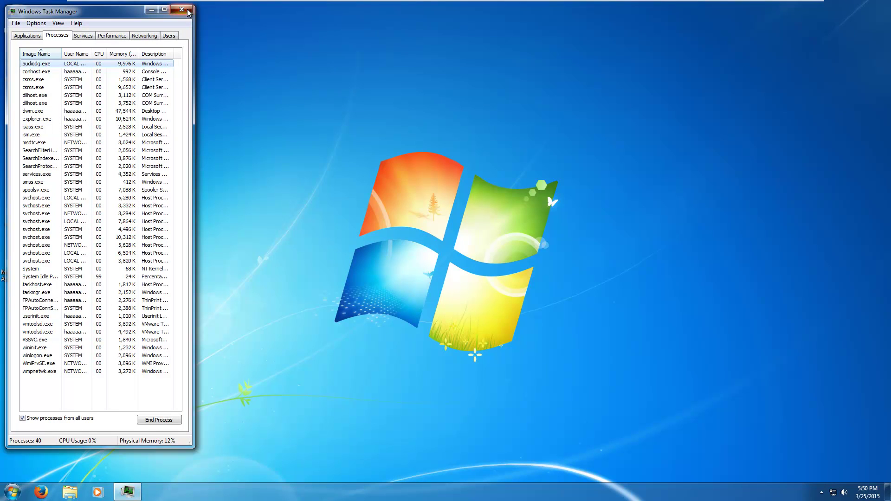
left_click(182, 9)
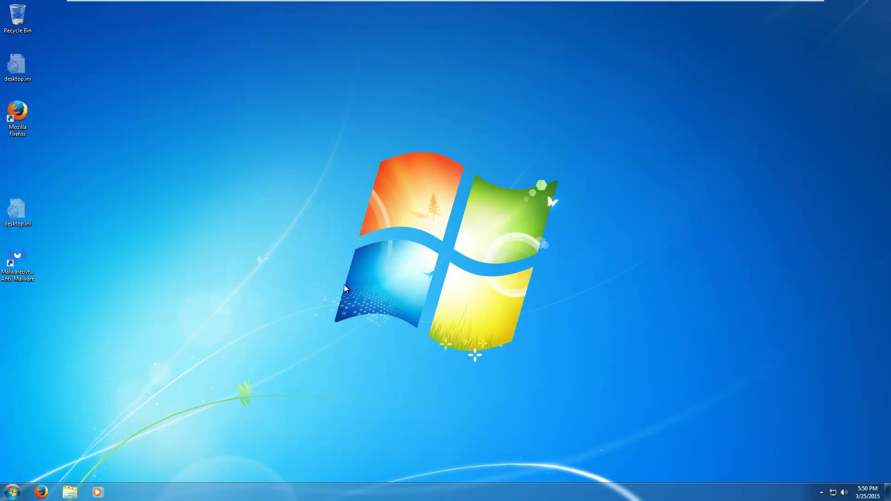